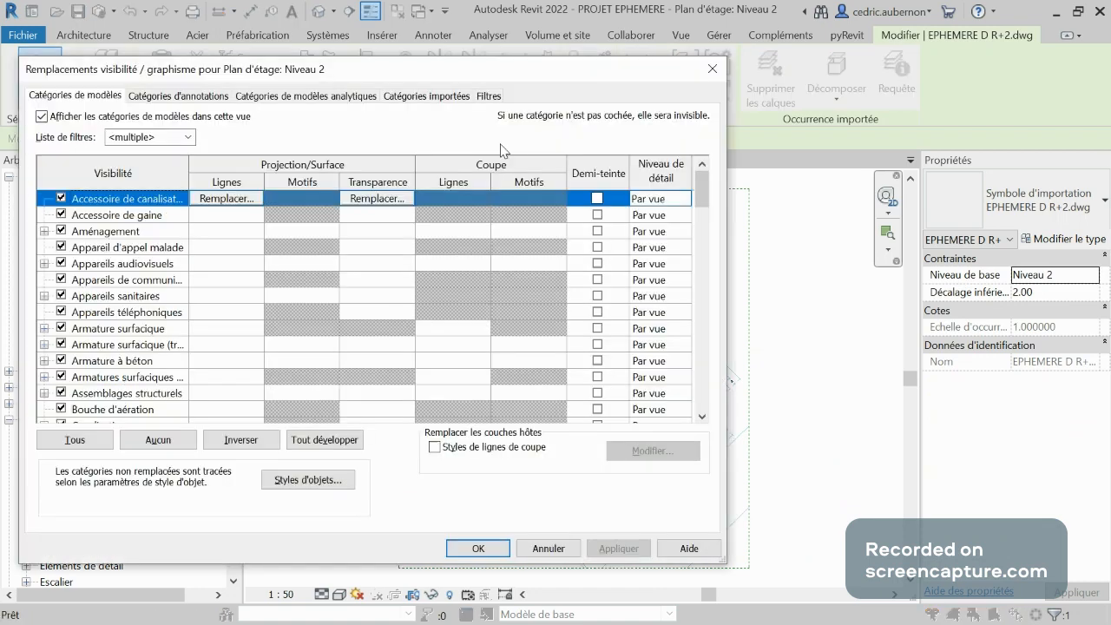
Step: Hide all imported categories in the Niveau 2 floor plan through its visibility/graphics overrides
left_click(426, 95)
left_click(280, 117)
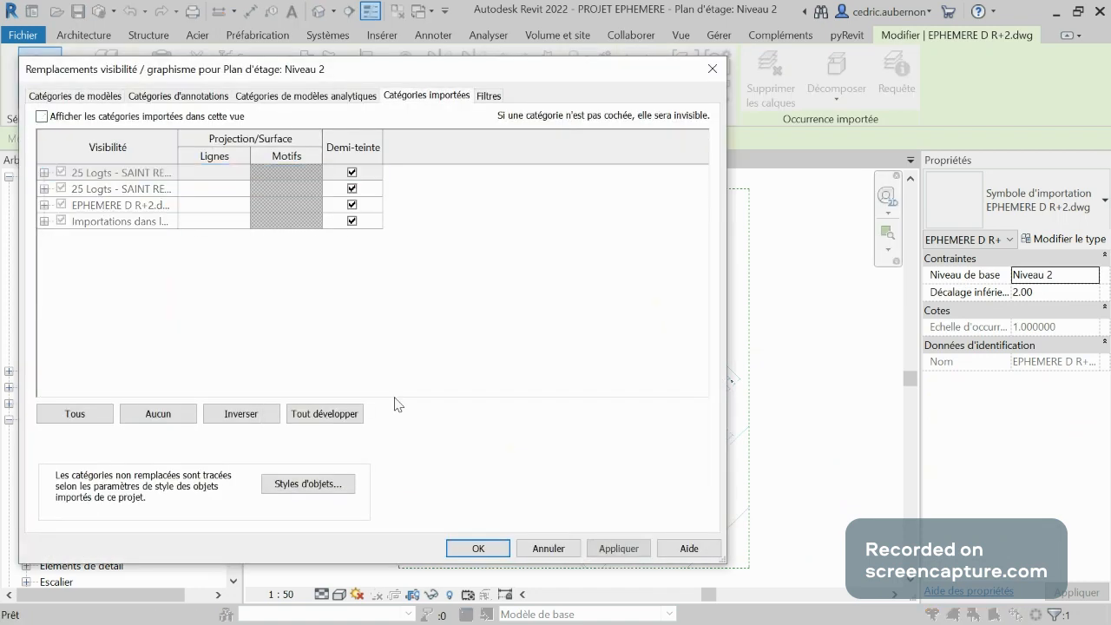
left_click(489, 548)
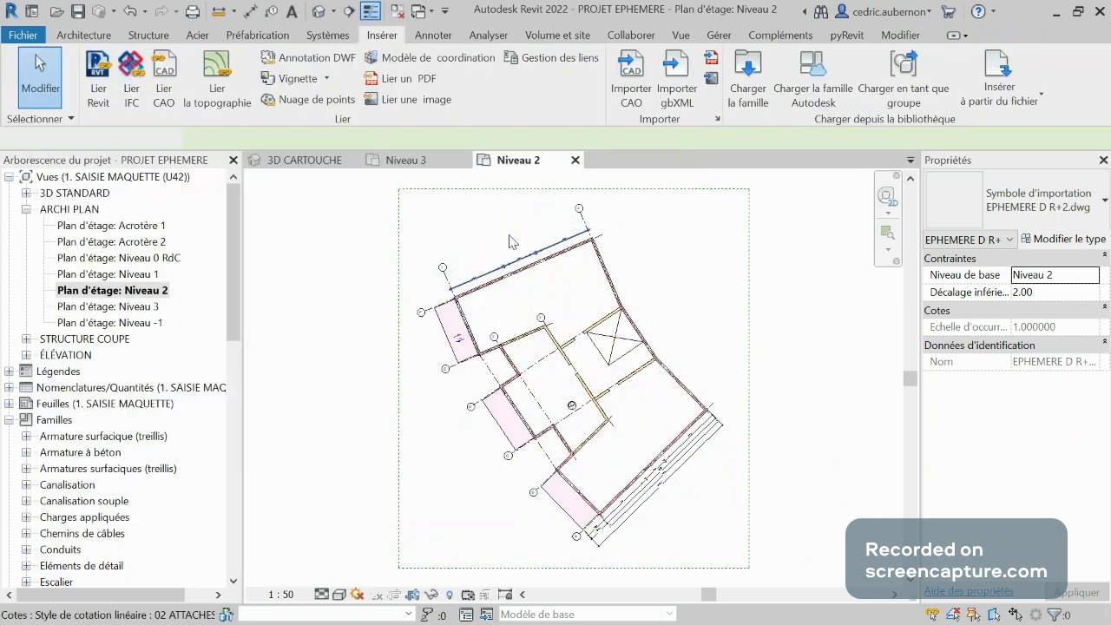
Step: Open the Niveau 3 floor plan view from the ARCHI PLAN views
scroll(545, 409, "up", 3)
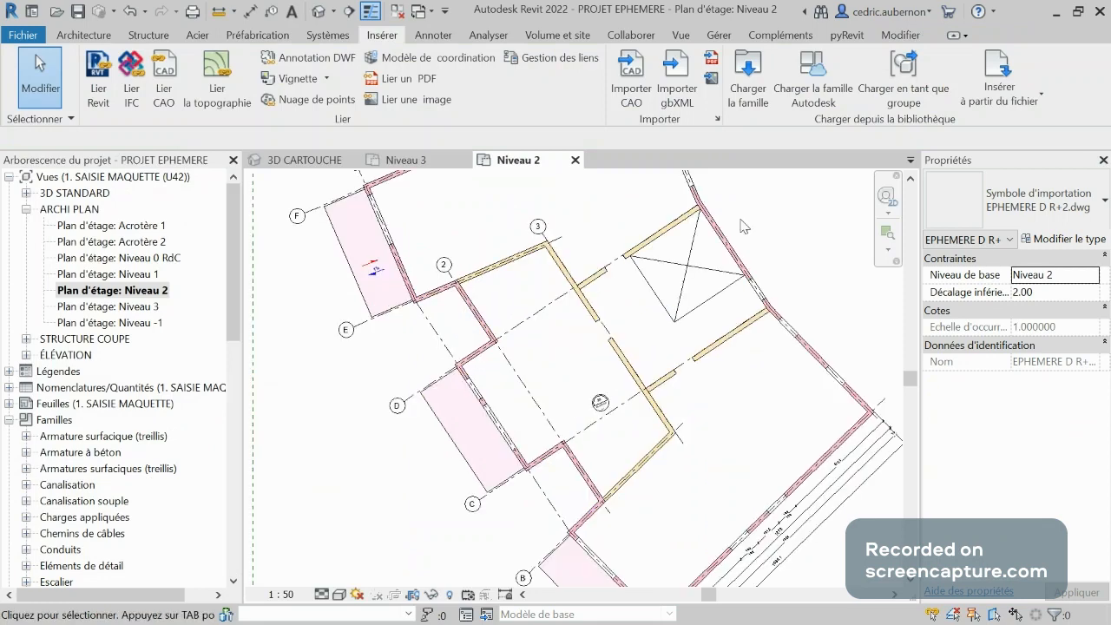
scroll(532, 486, "up", 1)
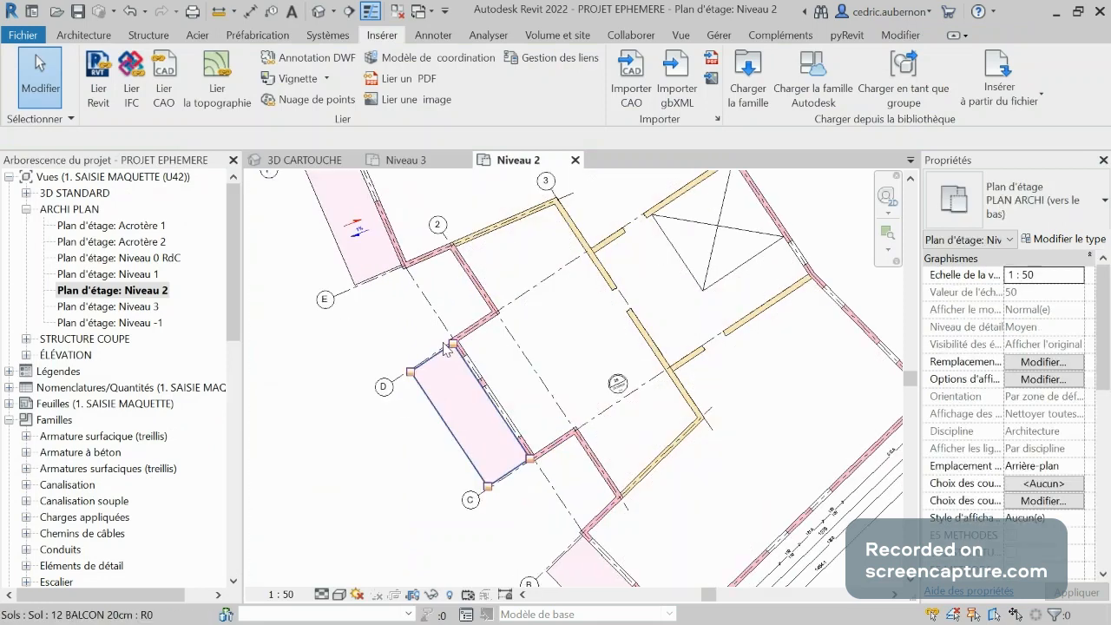
scroll(444, 347, "down", 2)
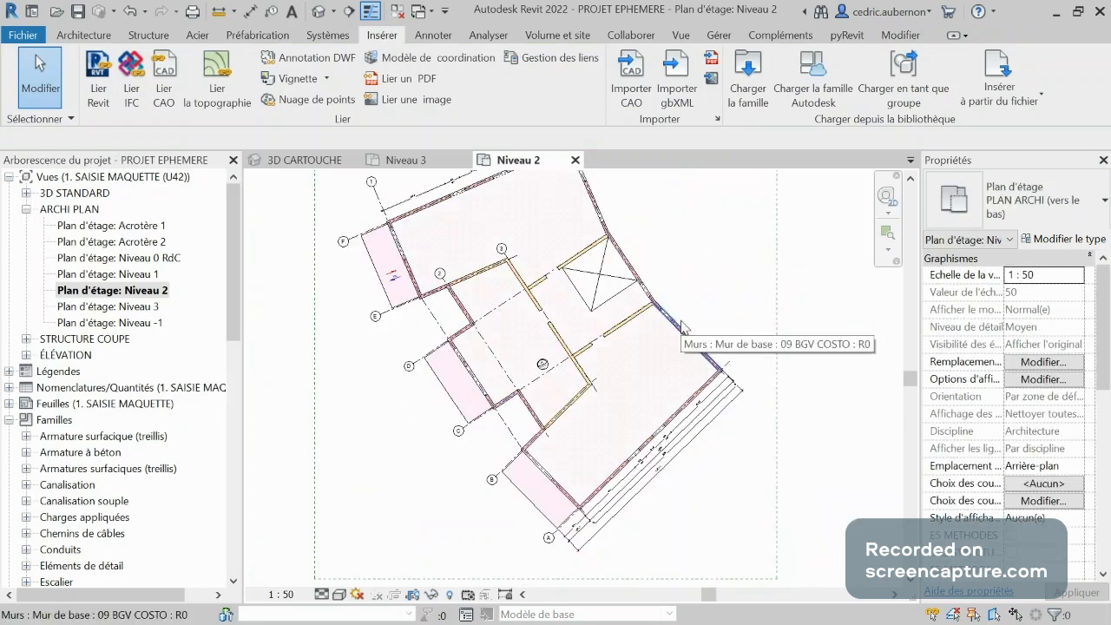
double_click(128, 307)
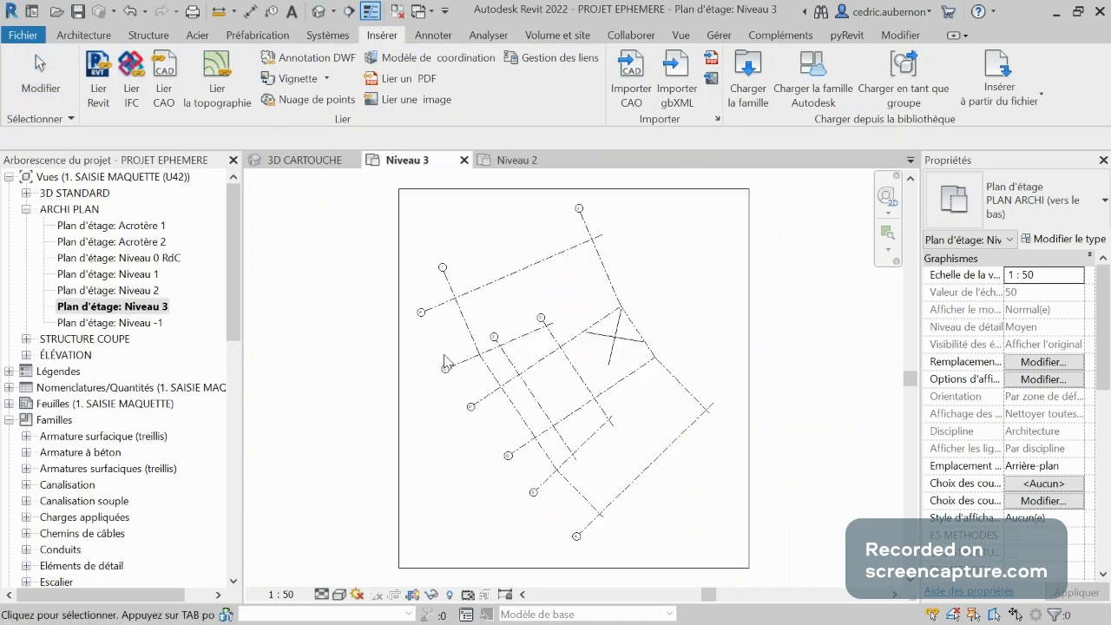
Step: Switch to File Explorer and open the BTS BÂTIMENT > PROJET > 01 Note de synthèse folder
key("alt+Tab")
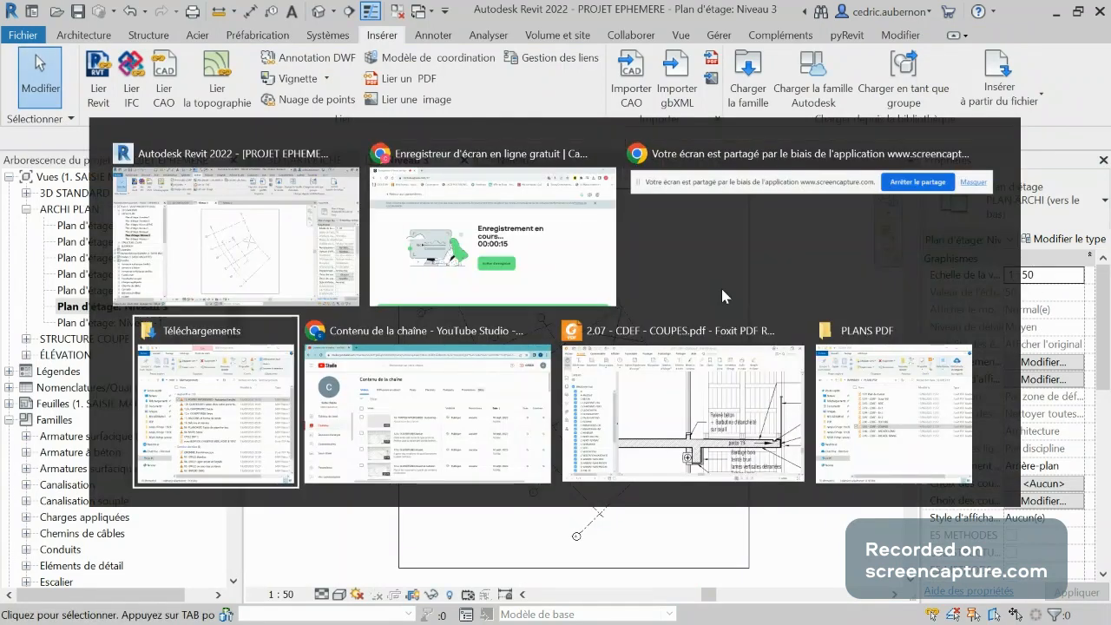
left_click(215, 412)
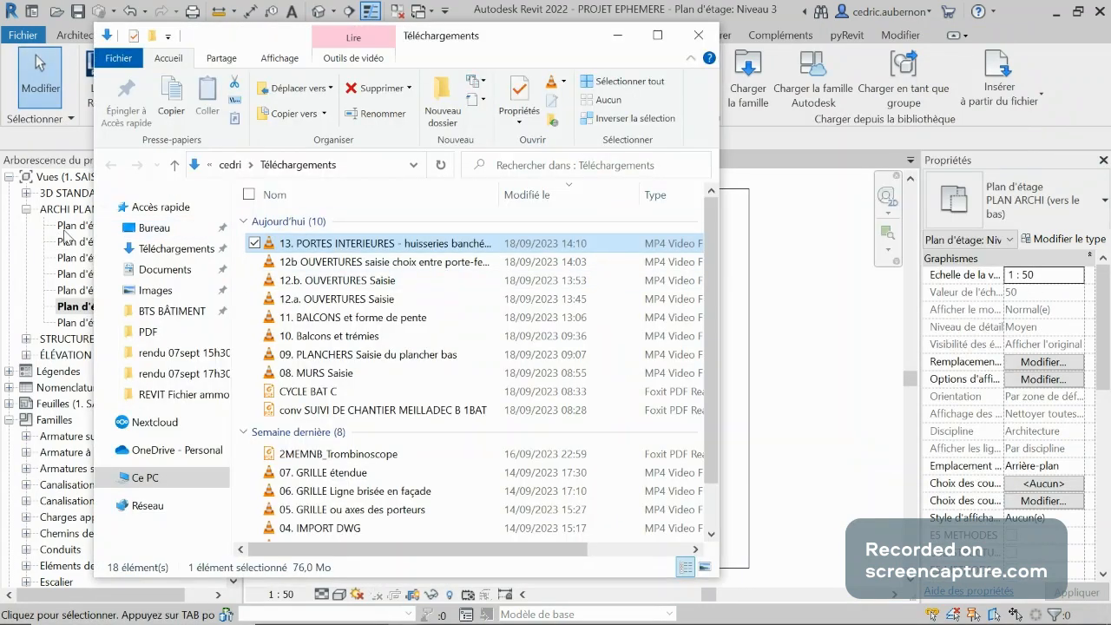
left_click(172, 311)
double_click(362, 239)
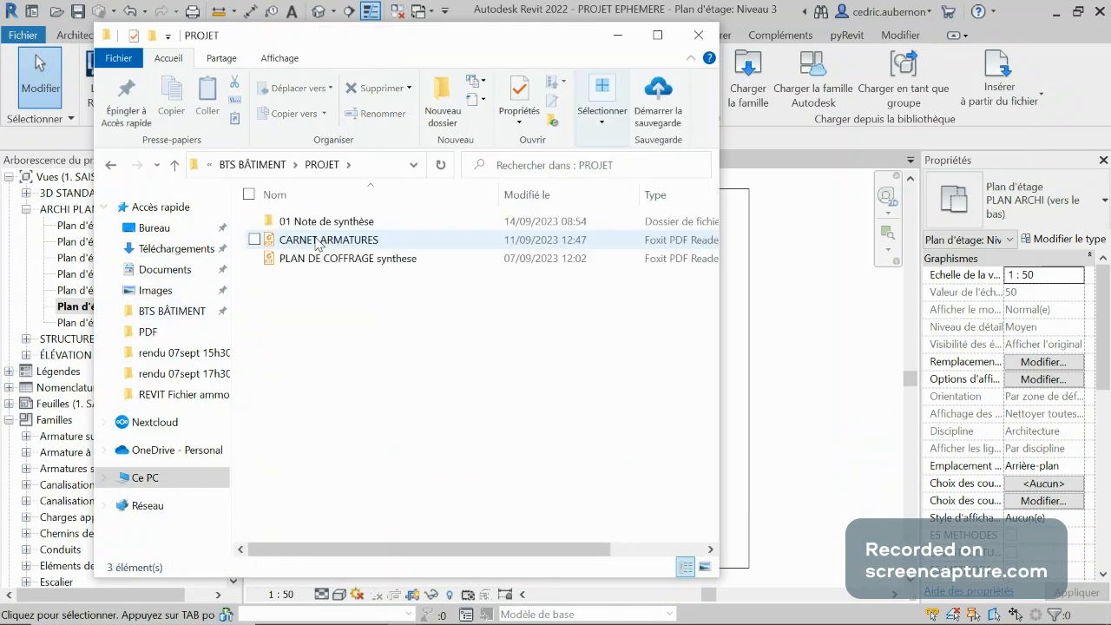
double_click(318, 224)
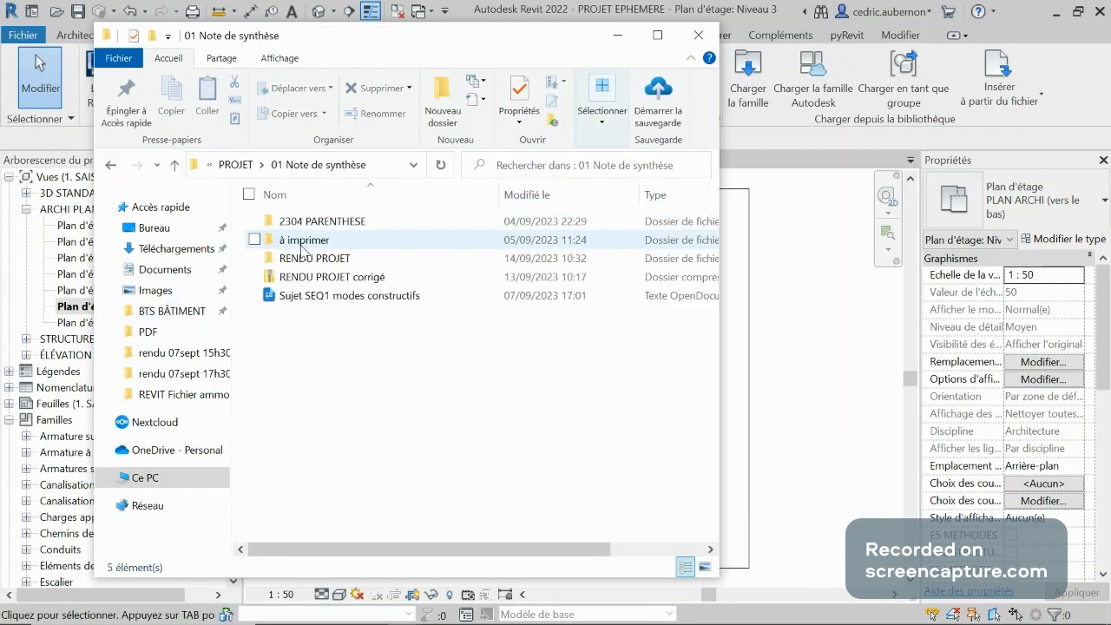
Step: Browse to the 2304 PARENTHESE > U42 > NUMERIQUE > PLANS > PDF folder
double_click(302, 258)
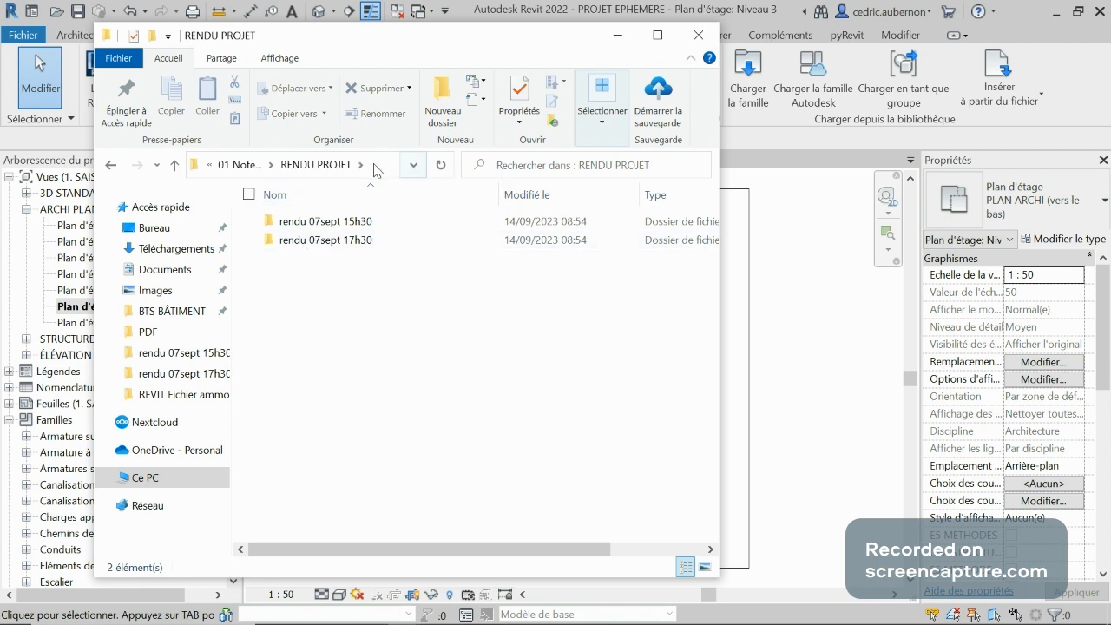
left_click(239, 165)
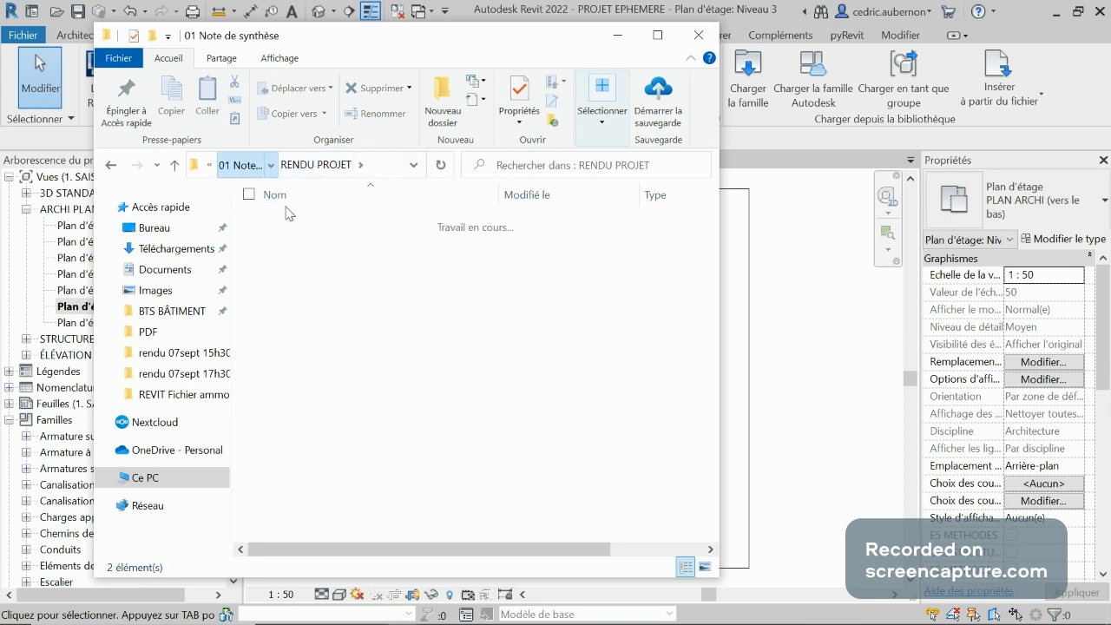
double_click(299, 223)
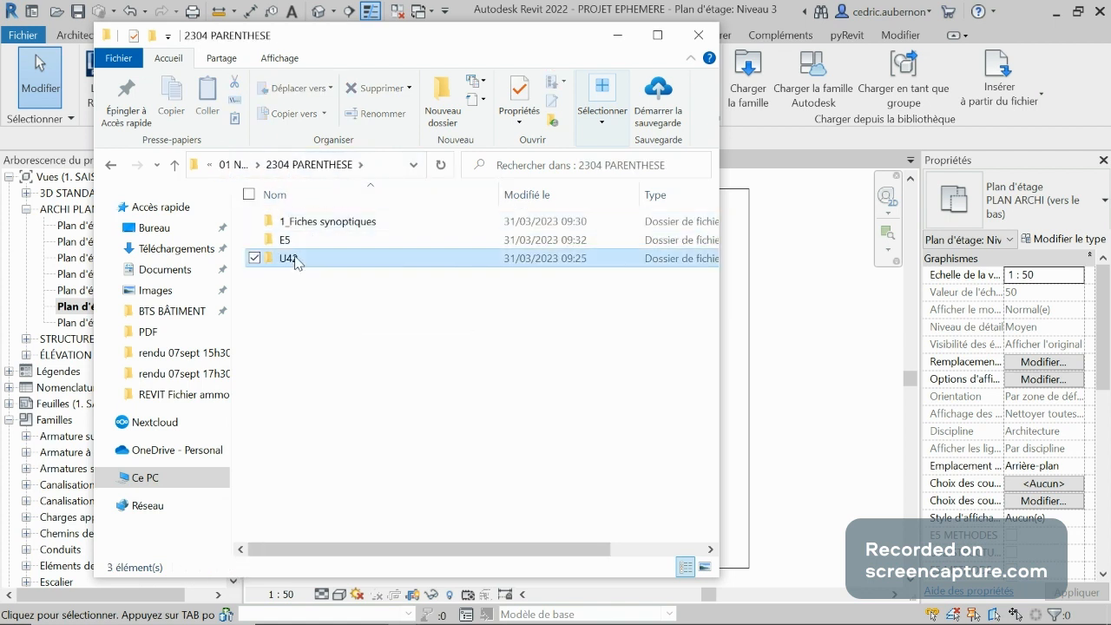
double_click(292, 258)
double_click(306, 241)
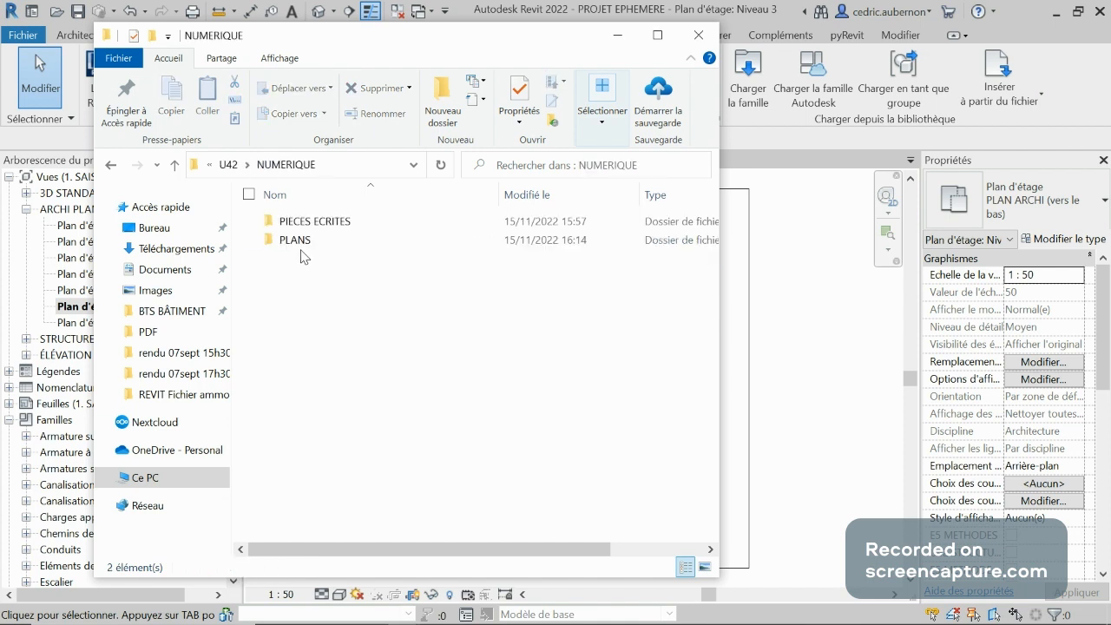
double_click(304, 241)
double_click(290, 240)
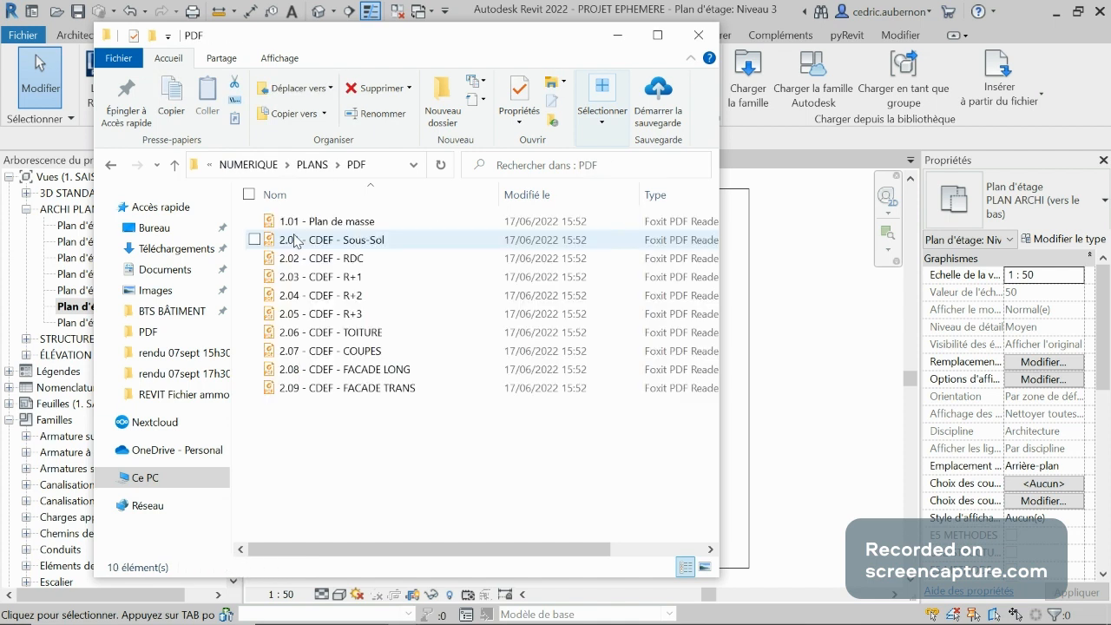
Step: Open the 2.05 - CDEF - R+3 plan in Foxit PDF Reader and close the 2.07 - CDEF - COUPES document
left_click(359, 314)
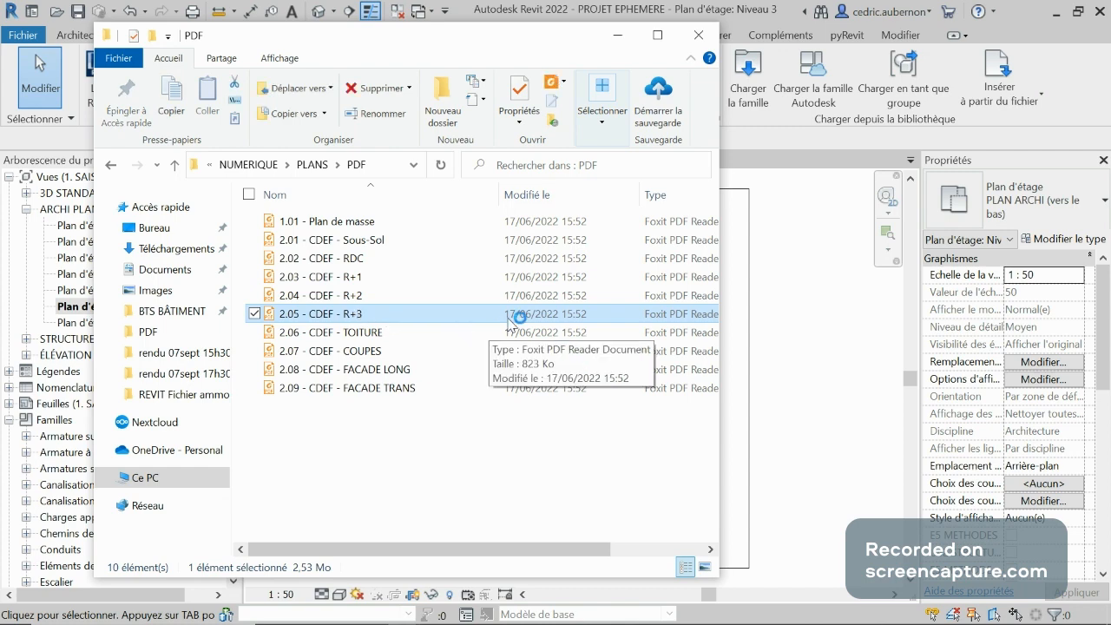
double_click(486, 351)
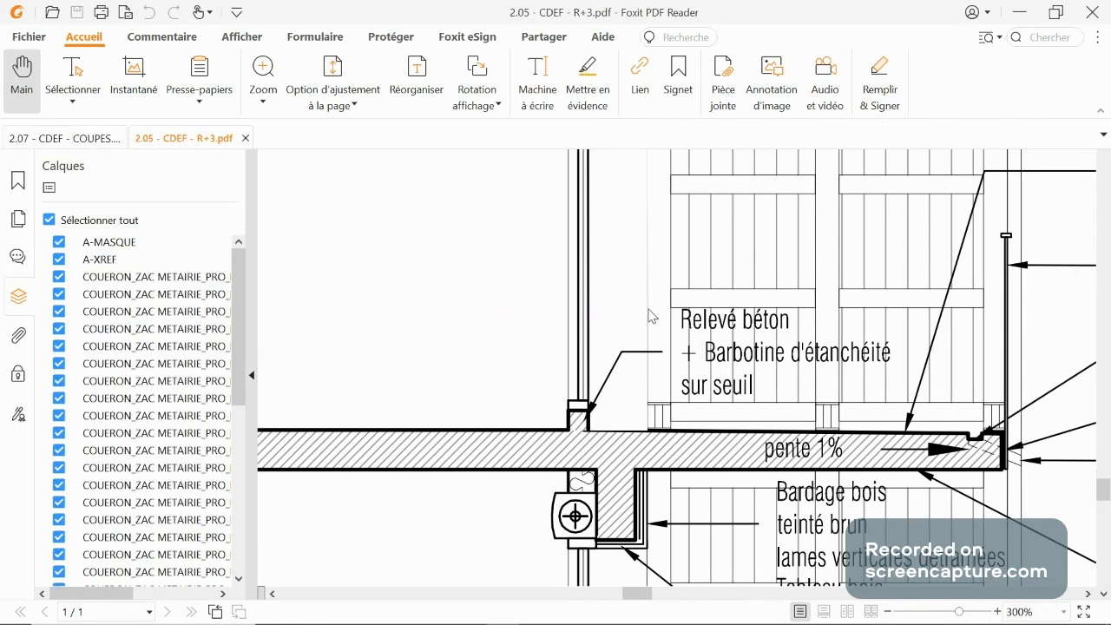
left_click(122, 138)
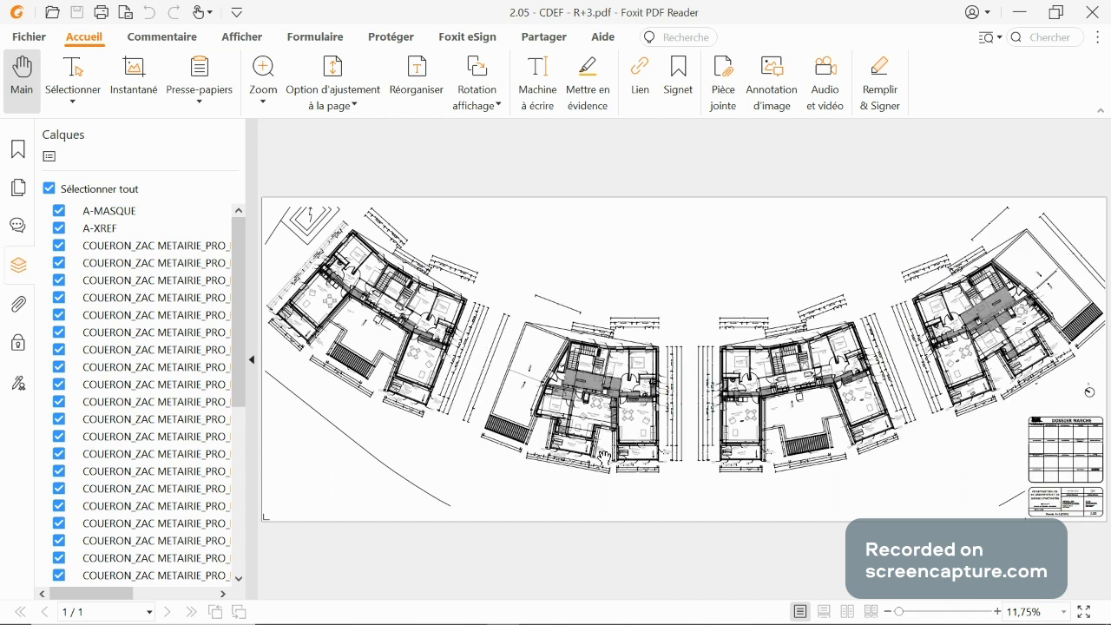
Step: Examine the R+3 plan of the building block containing apartments D 301 and D 302
scroll(603, 459, "up", 3, "ctrl")
mouse_move(591, 369)
left_mouse_down()
mouse_move(612, 338)
mouse_move(626, 361)
left_mouse_up()
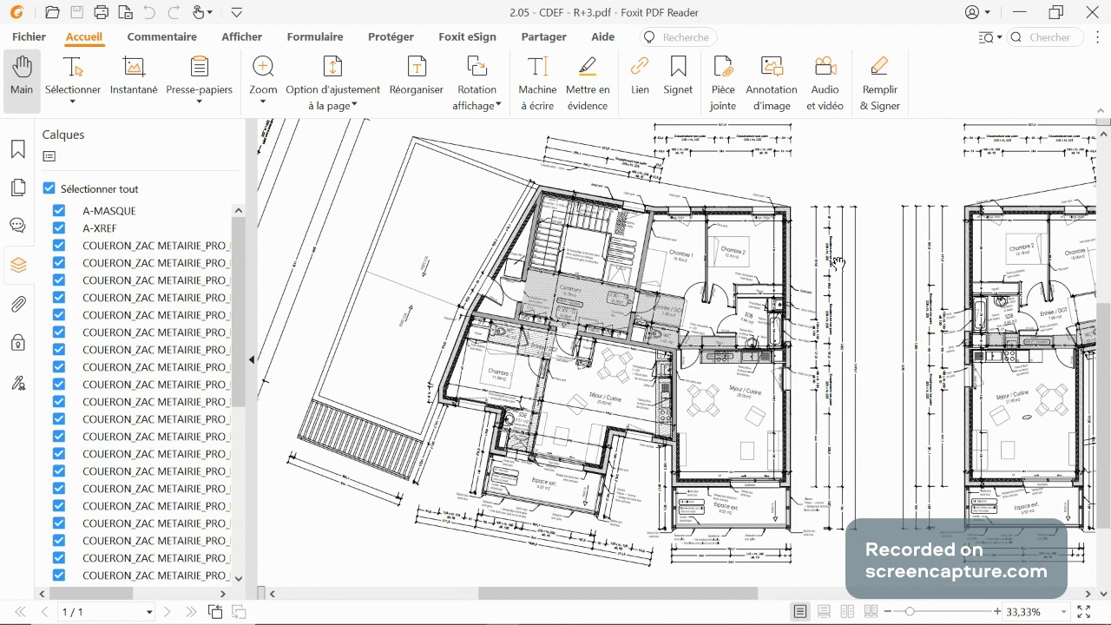
scroll(812, 454, "up", 1, "ctrl")
scroll(812, 454, "up", 2, "ctrl")
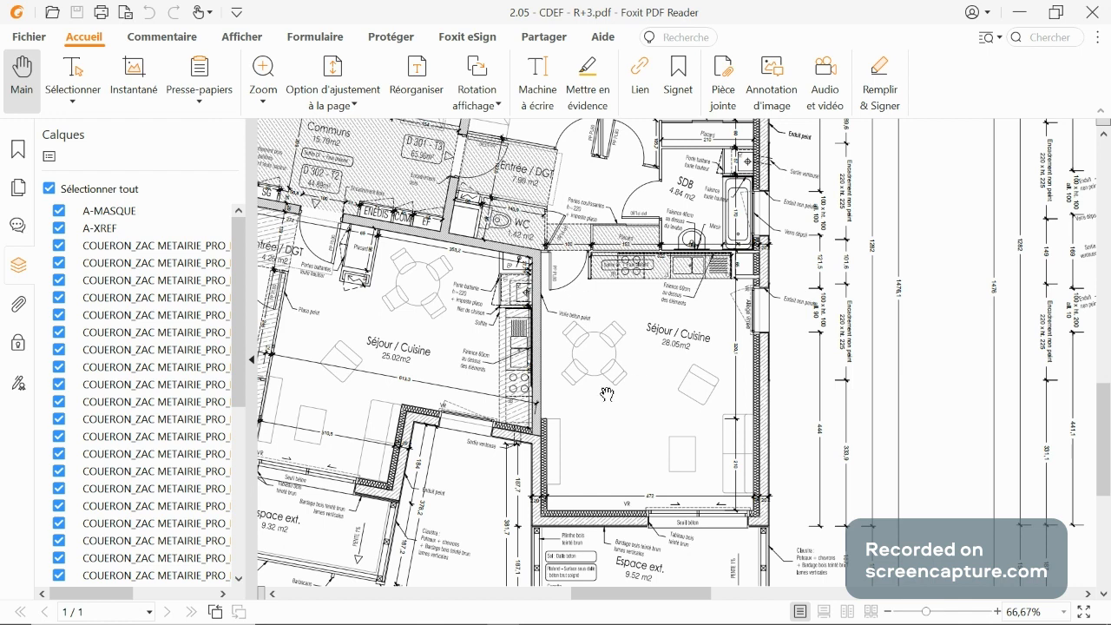
scroll(625, 366, "down", 1)
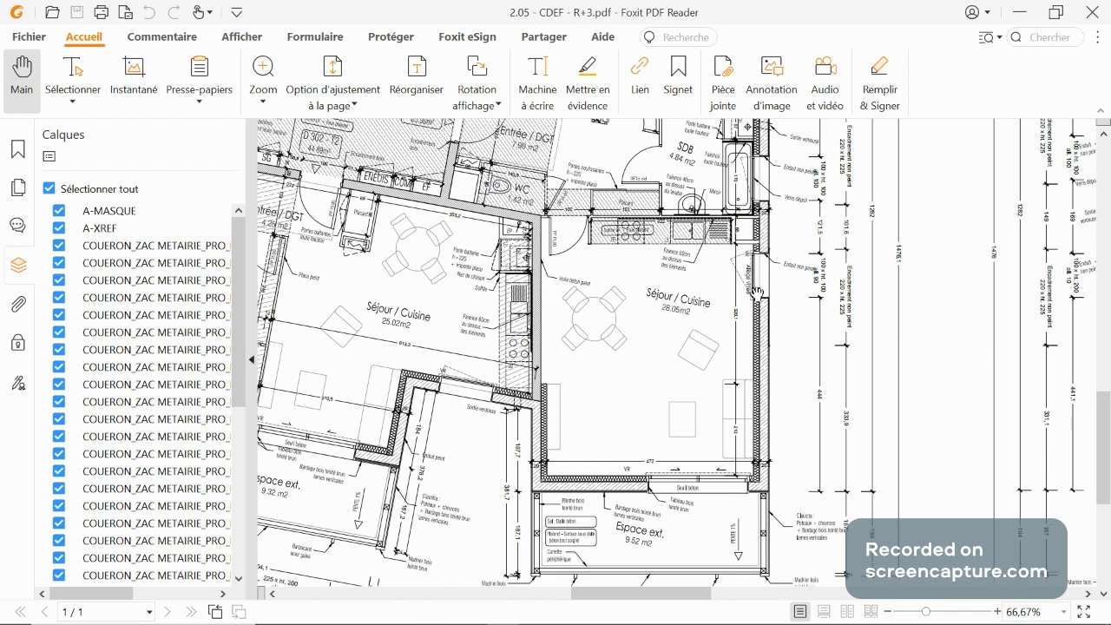
Step: Examine the exterior wall build-up and insulation beside the glazed window of the 28.05 m² Séjour / Cuisine
scroll(751, 300, "up", 4, "ctrl")
scroll(752, 299, "up", 9, "ctrl")
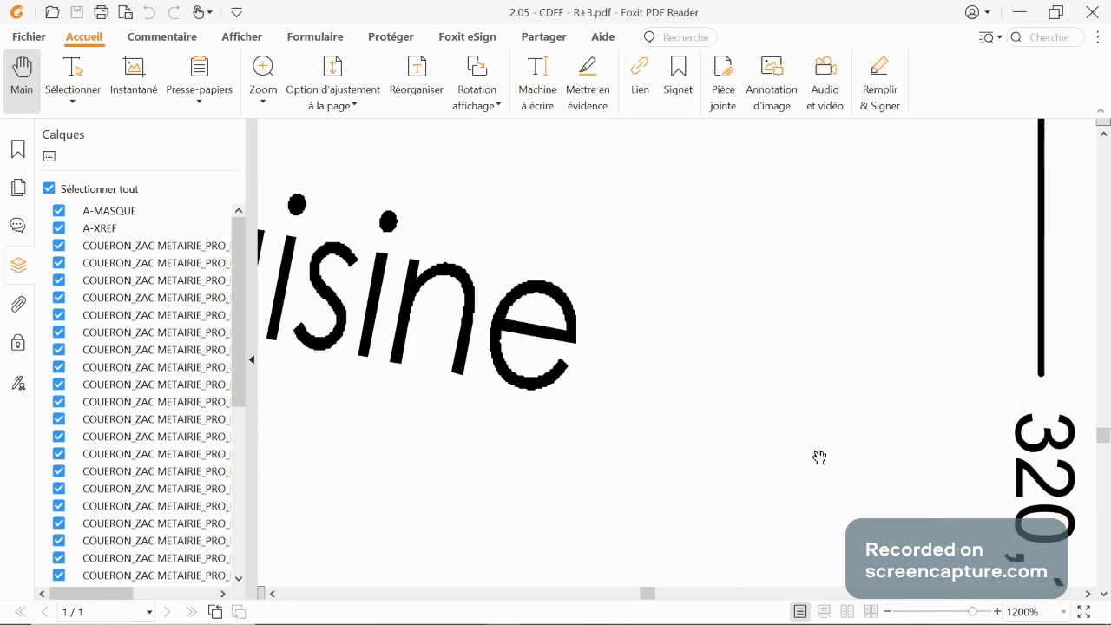
scroll(768, 464, "down", 3, "ctrl")
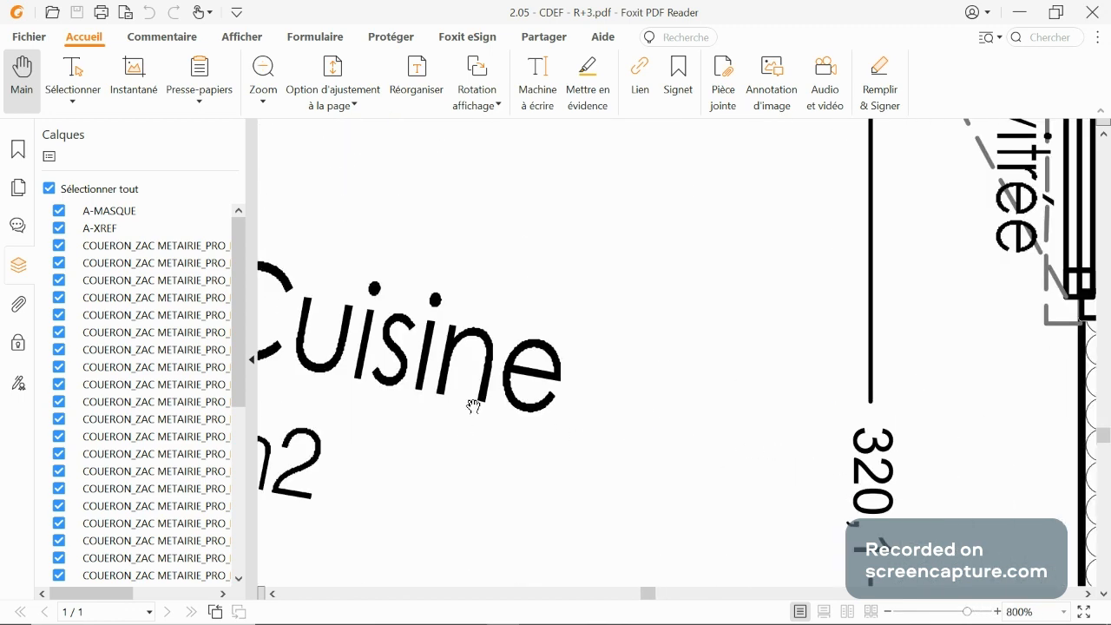
scroll(477, 403, "up", 4, "ctrl")
scroll(640, 364, "down", 4, "ctrl")
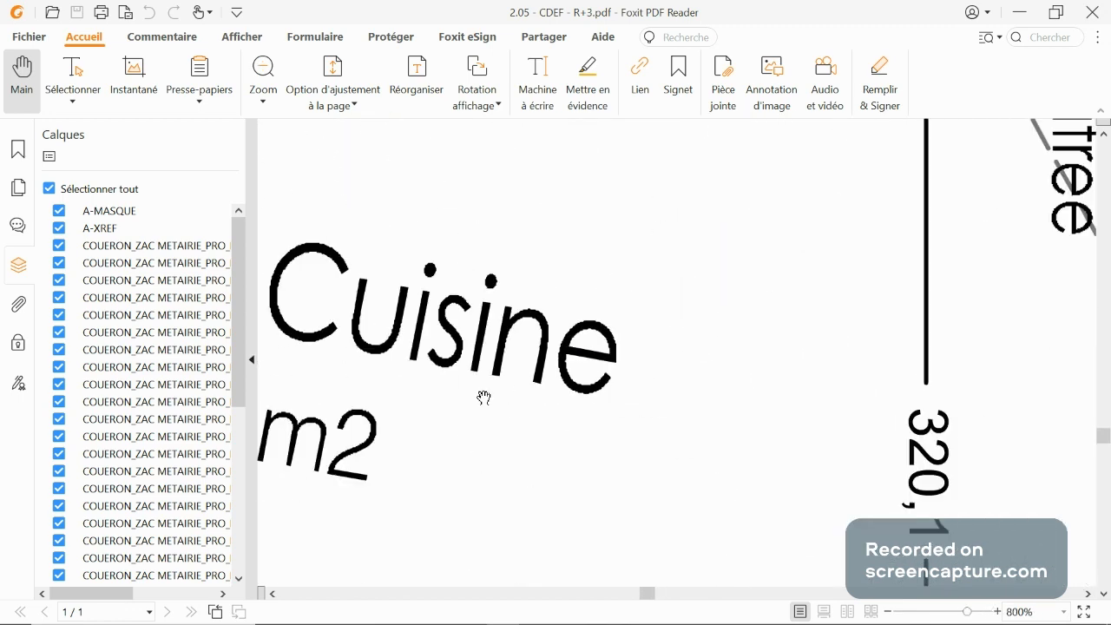
scroll(531, 392, "down", 2, "ctrl")
scroll(599, 416, "up", 3, "ctrl")
scroll(394, 325, "up", 2, "ctrl")
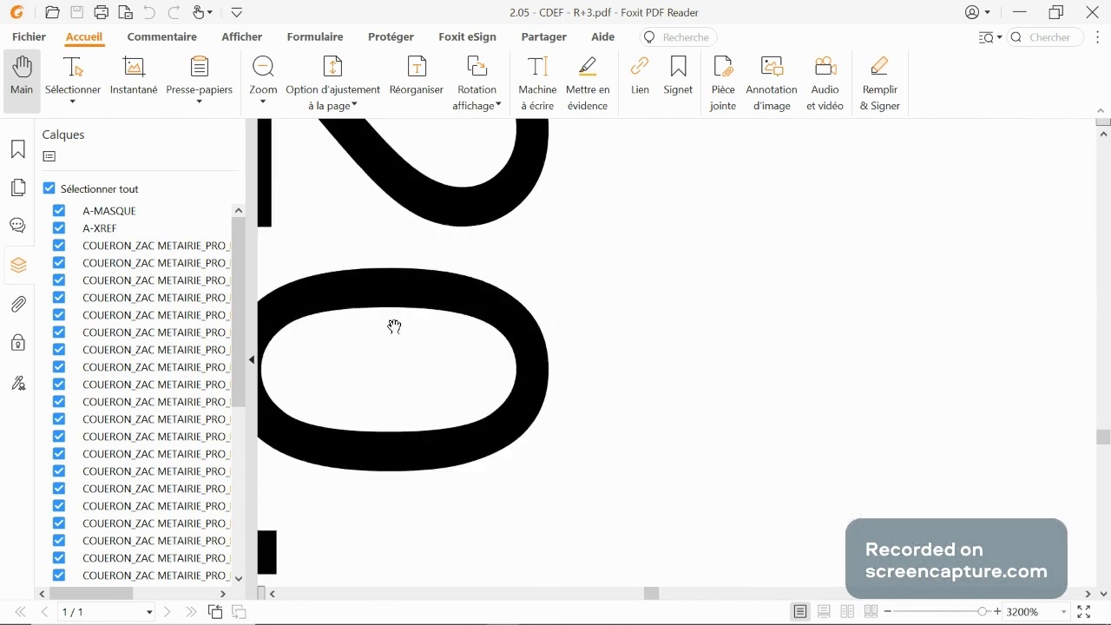
scroll(659, 407, "down", 5, "ctrl")
scroll(706, 391, "up", 5, "ctrl")
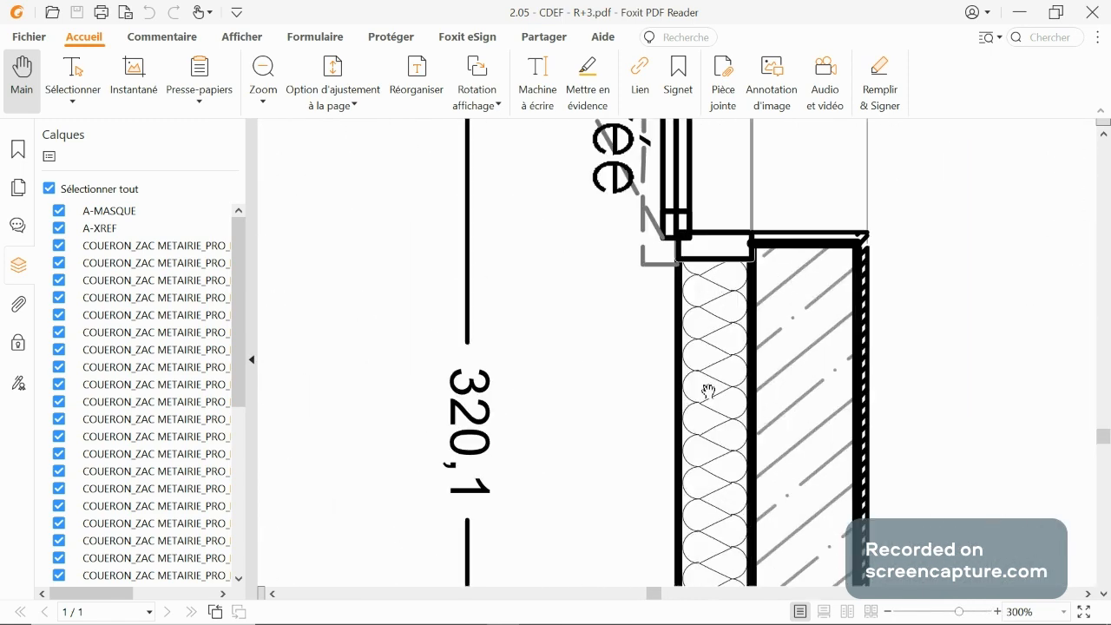
scroll(709, 337, "down", 8, "ctrl")
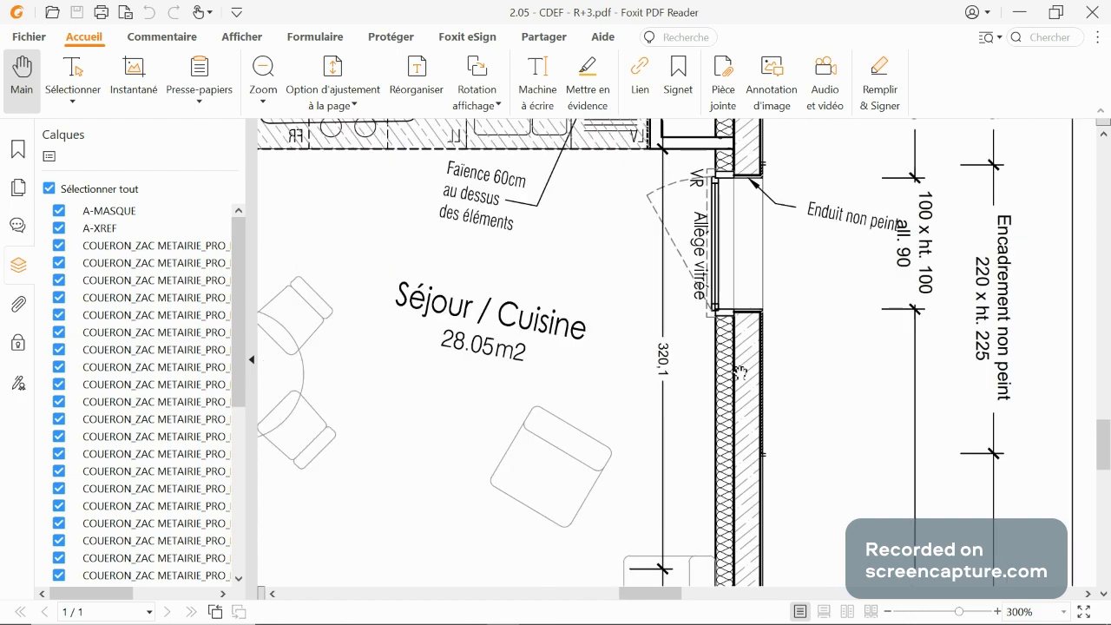
Step: Examine the façade opening dimensions and exterior walls around Chambre 1, Chambre 2 and the SDB of apartment D 301
scroll(779, 347, "down", 4, "ctrl")
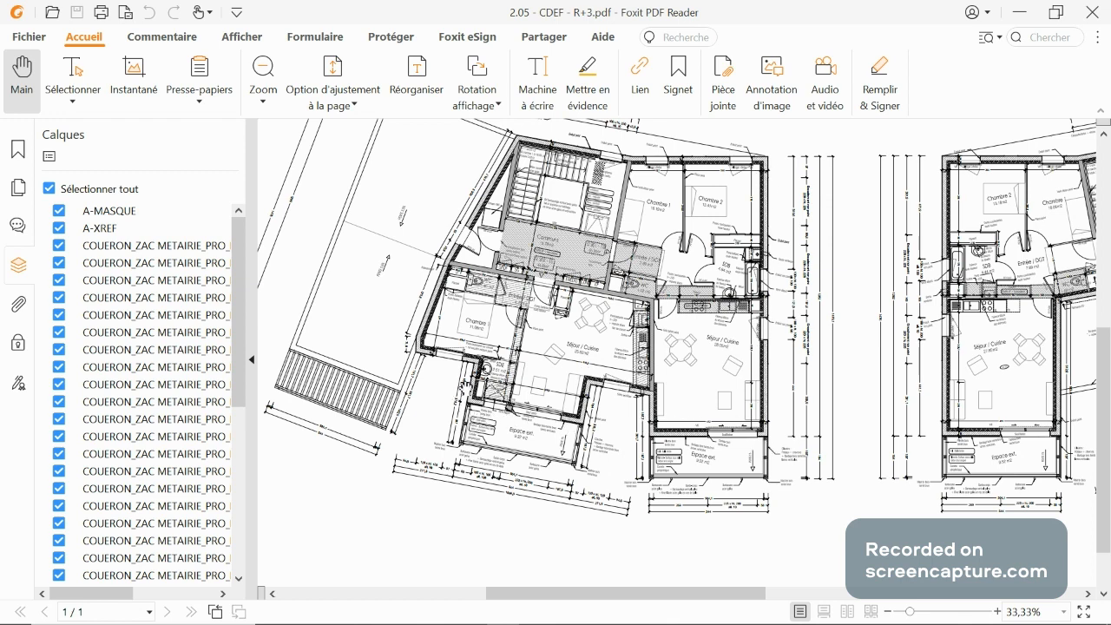
scroll(677, 428, "down", 1, "ctrl")
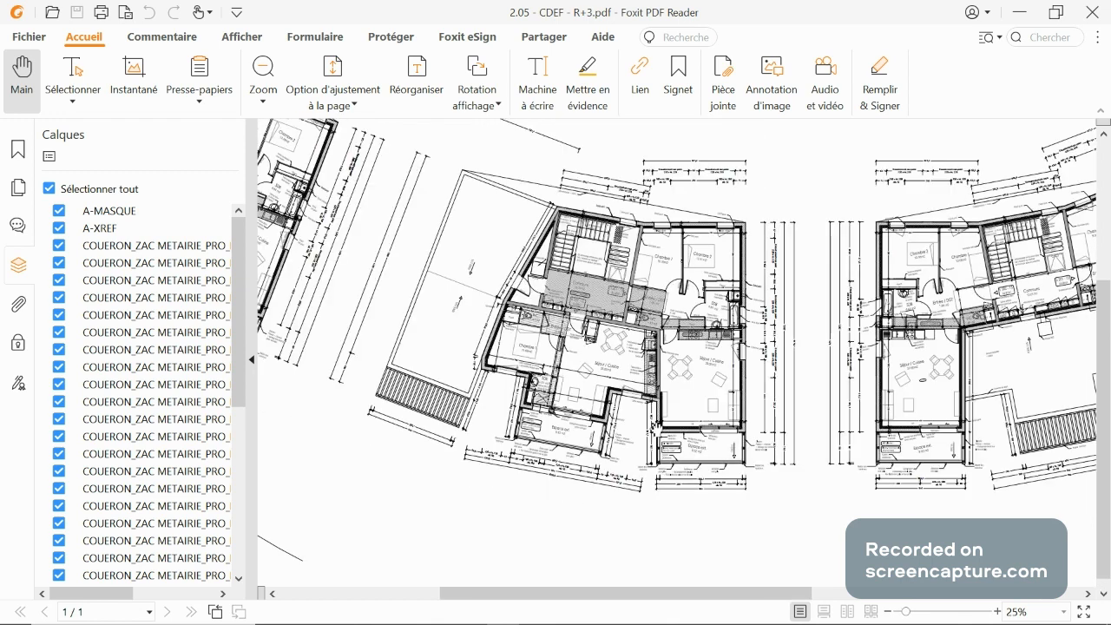
scroll(741, 172, "up", 2, "ctrl")
scroll(705, 273, "up", 3, "ctrl")
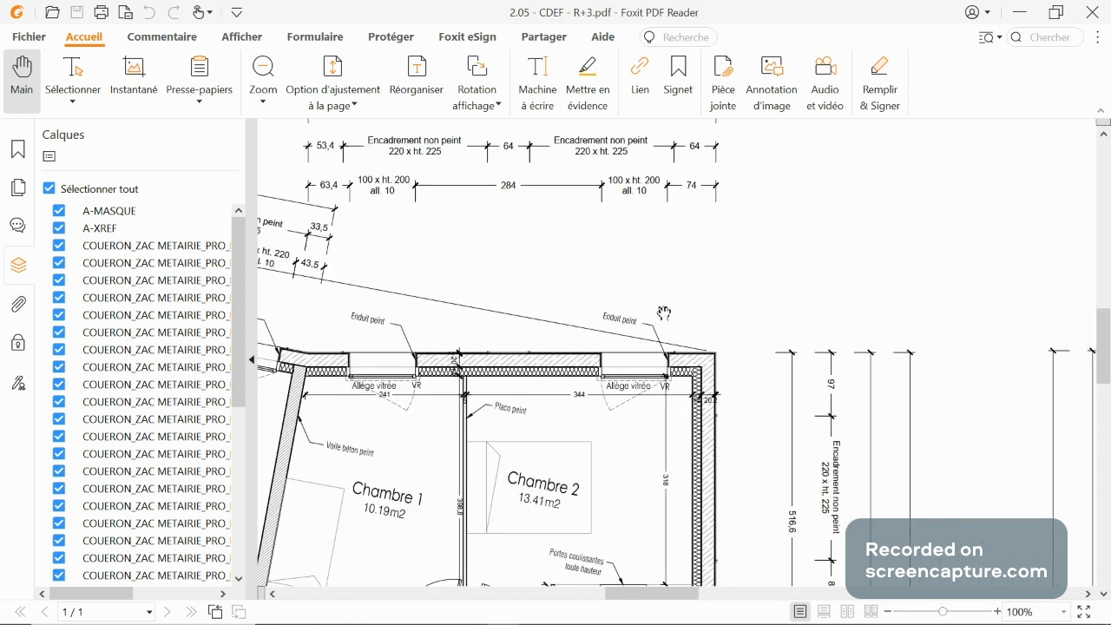
scroll(707, 274, "down", 5)
scroll(717, 276, "down", 1, "ctrl")
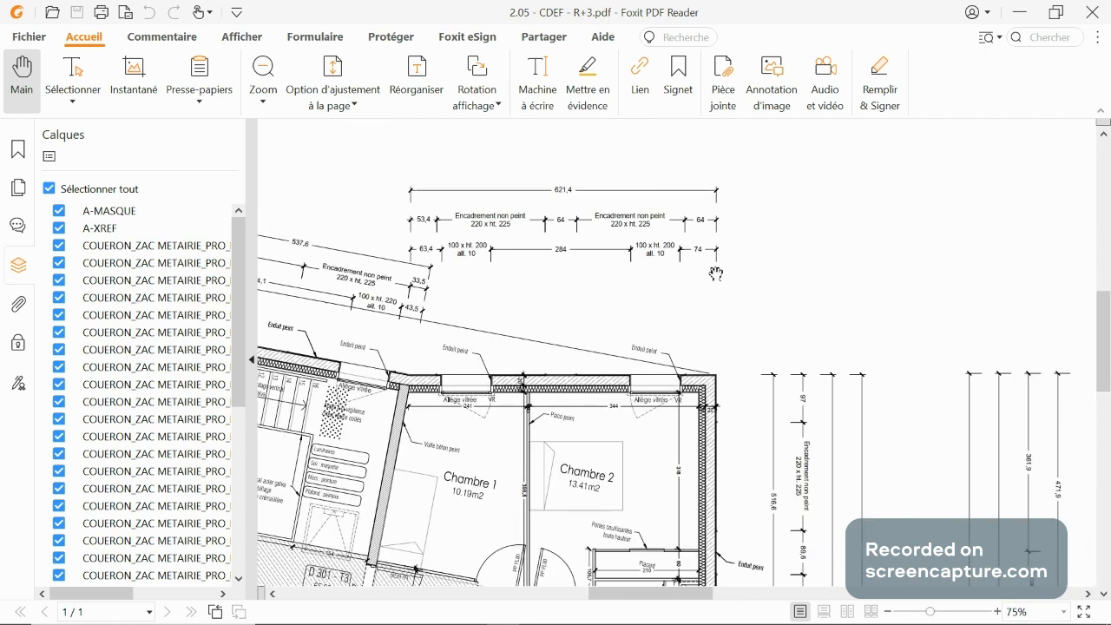
scroll(709, 274, "down", 5)
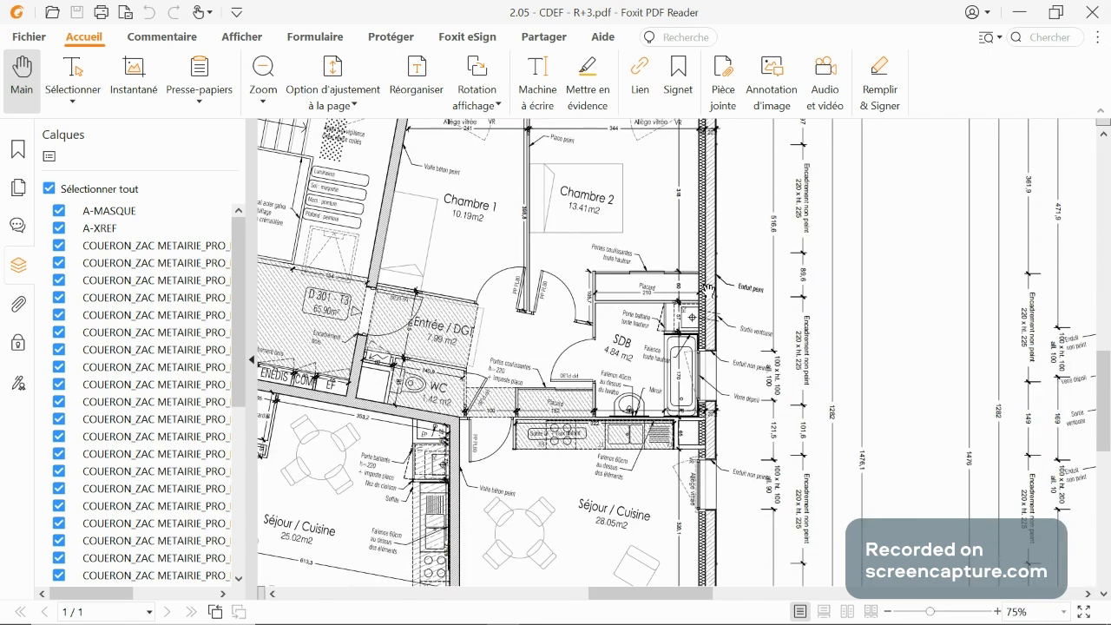
scroll(710, 289, "down", 1)
scroll(709, 289, "down", 3, "ctrl")
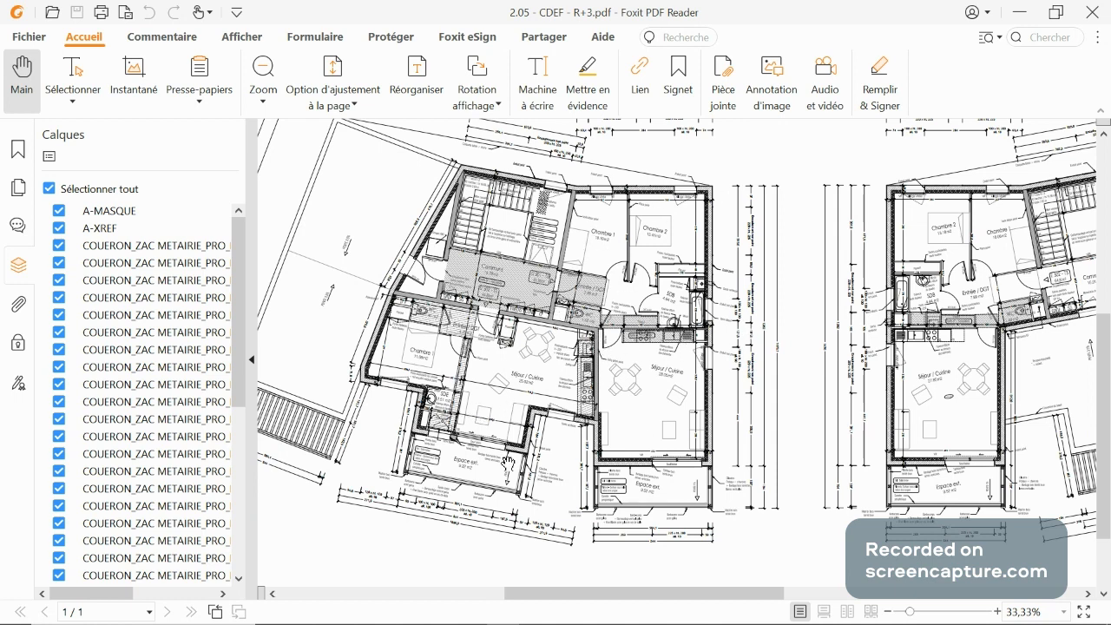
Step: Examine the exterior and separating walls around apartment D 302 and its Chambre 1
scroll(351, 317, "up", 2, "ctrl")
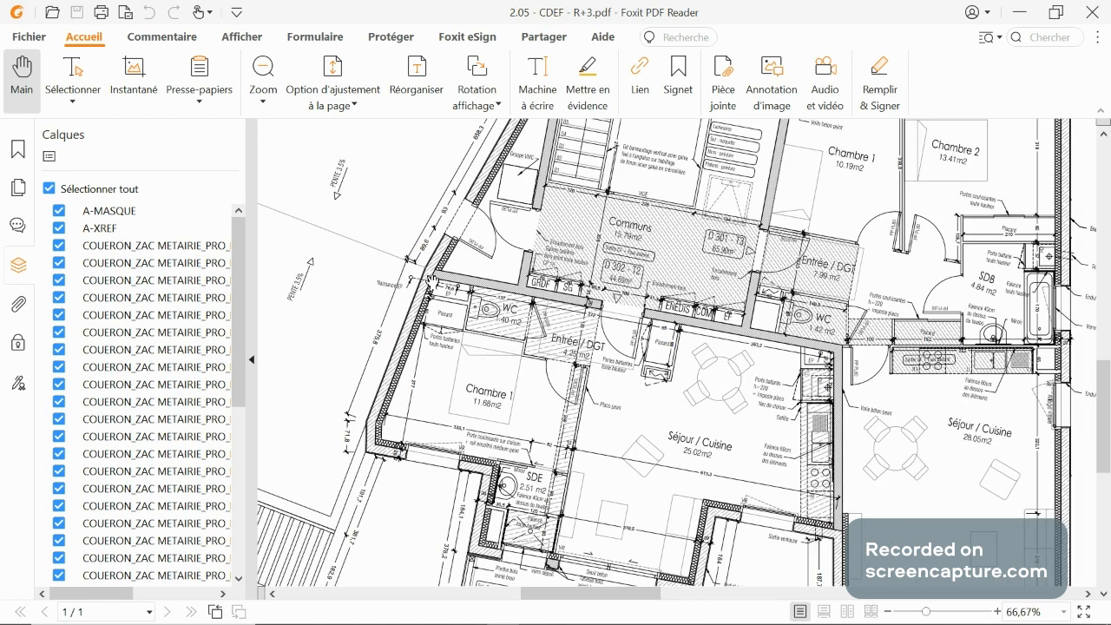
scroll(529, 260, "down", 1, "ctrl")
scroll(621, 311, "down", 2, "ctrl")
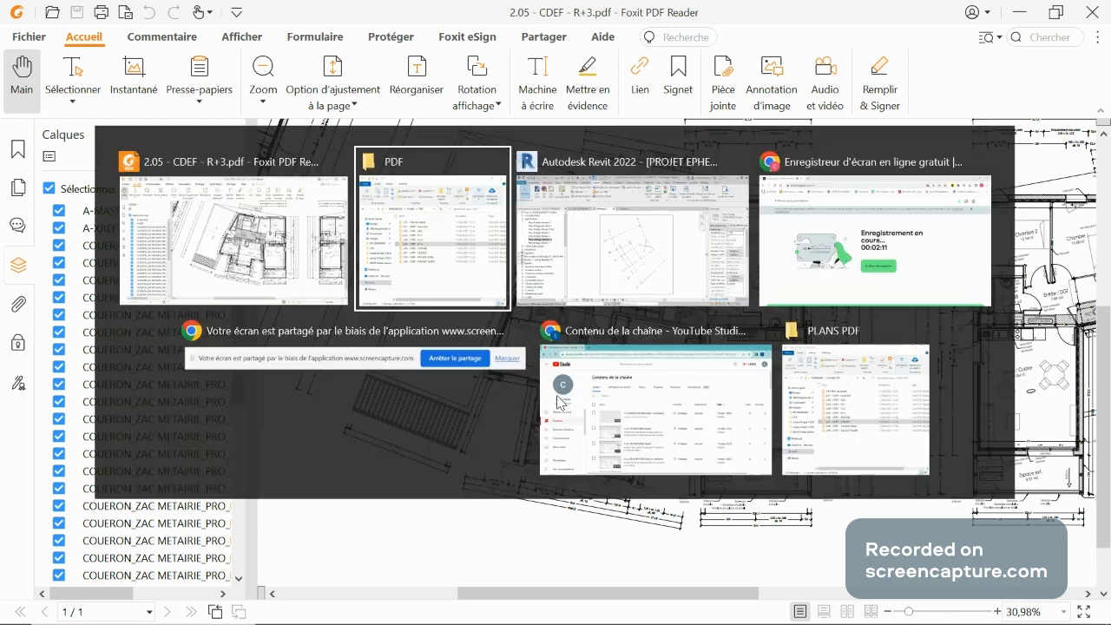
Step: Switch to Revit, open the Niveau 2 floor plan and select the whole building in it
key("alt+Tab")
key("alt+Tab")
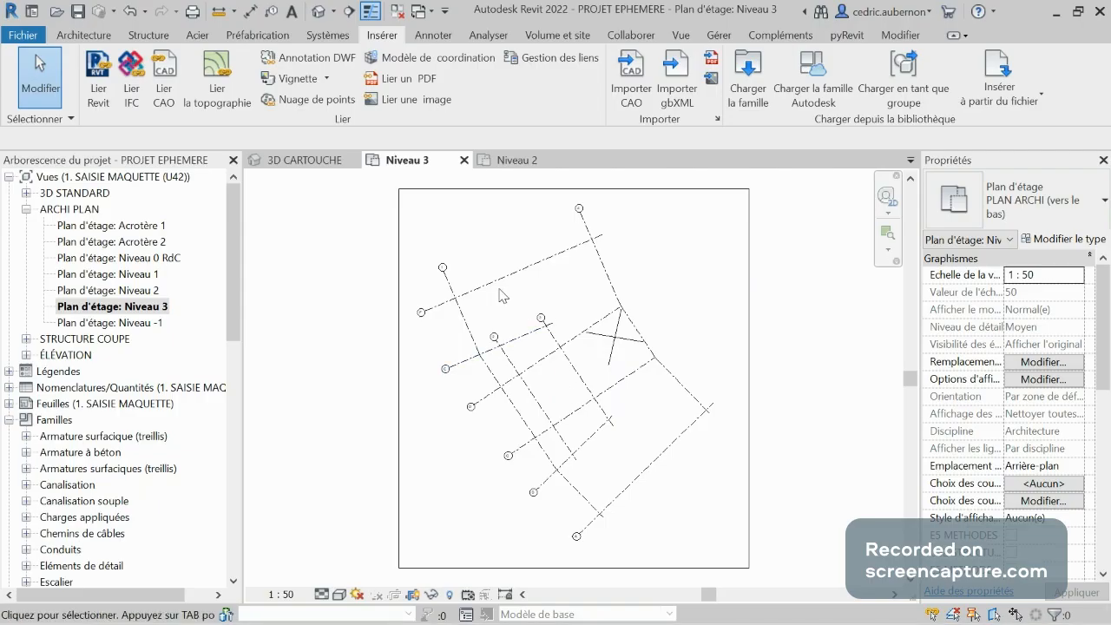
double_click(124, 291)
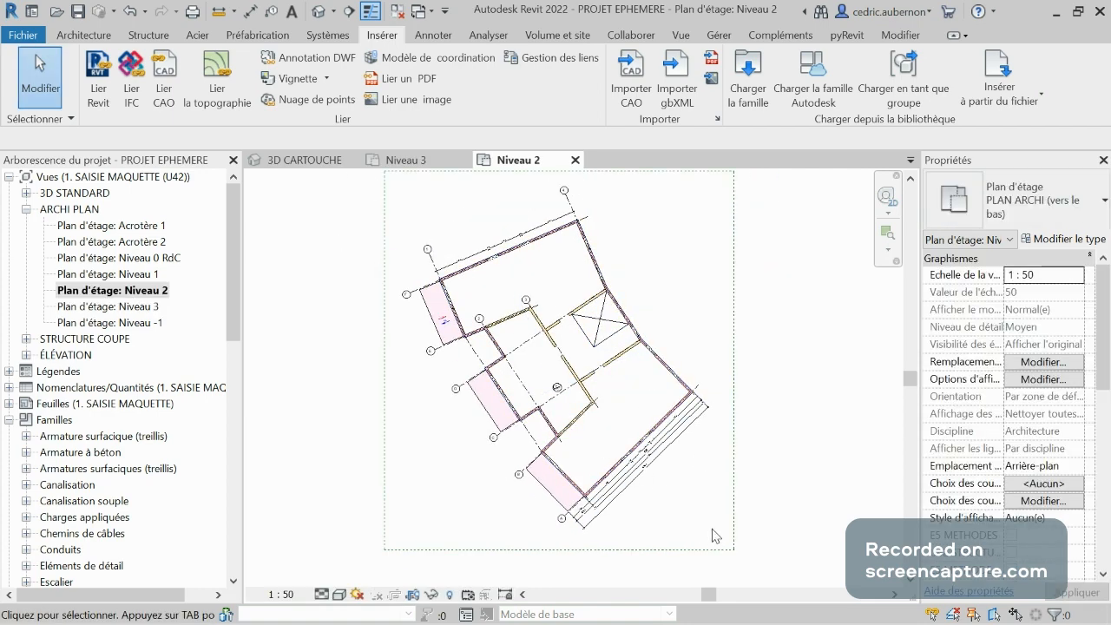
left_click_drag(711, 534, 416, 208)
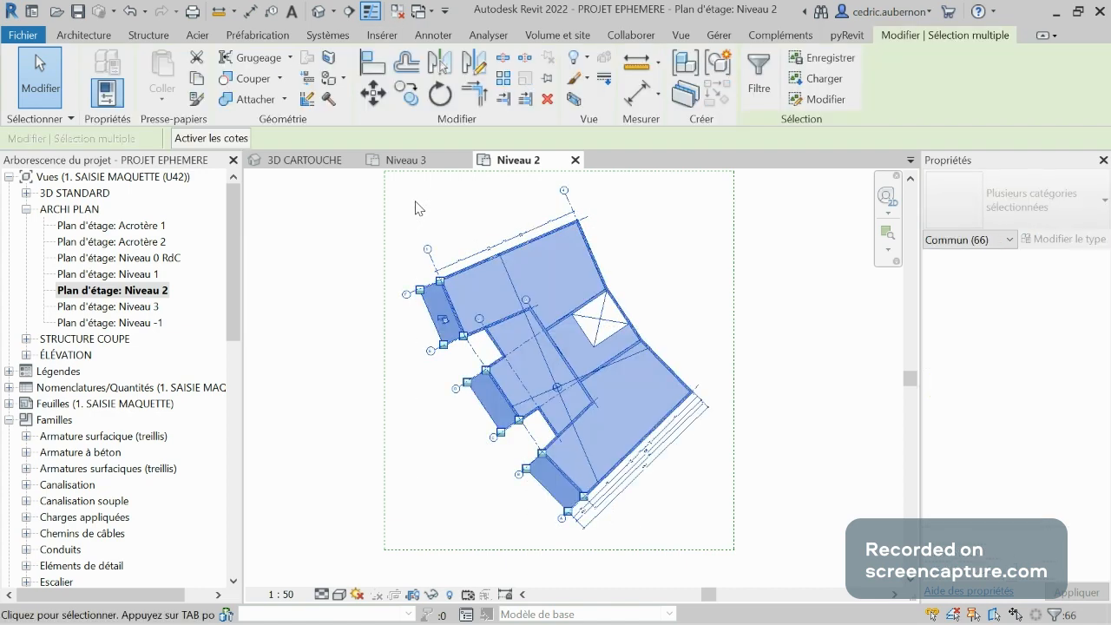
Step: Filter the selection so that only the Fenêtres, Murs, Portes and Sols categories stay selected
left_click(757, 79)
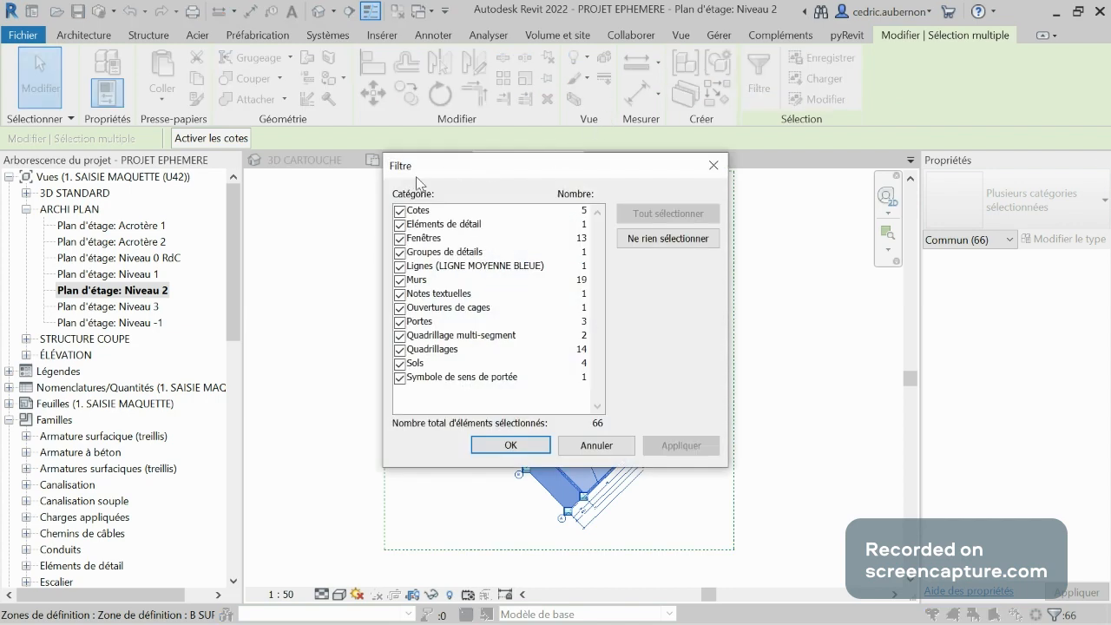
left_click(400, 210)
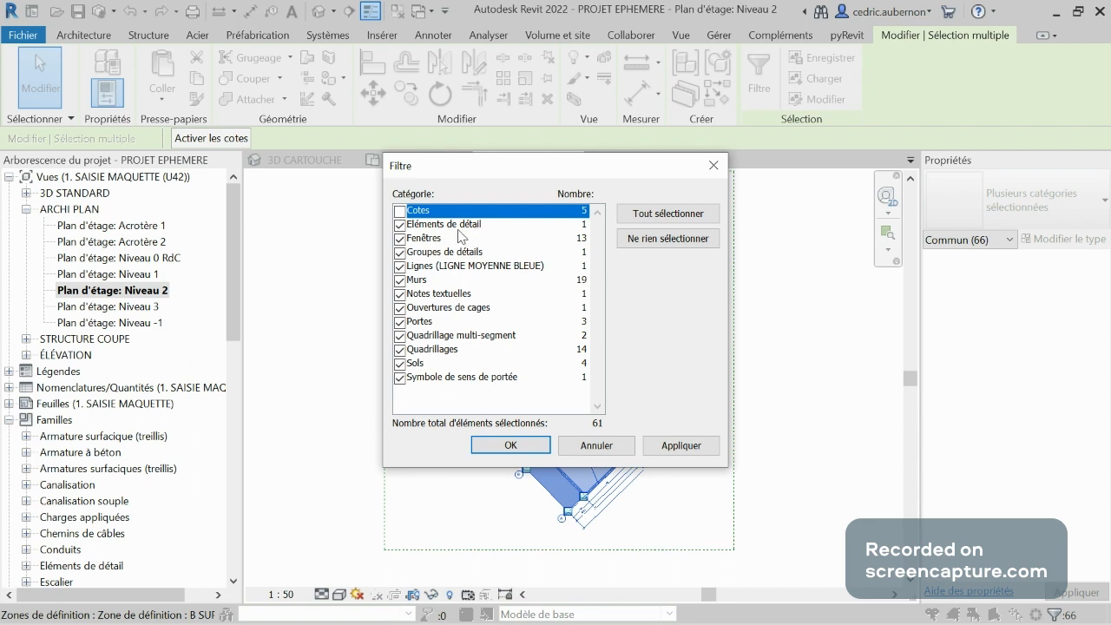
left_click(399, 225)
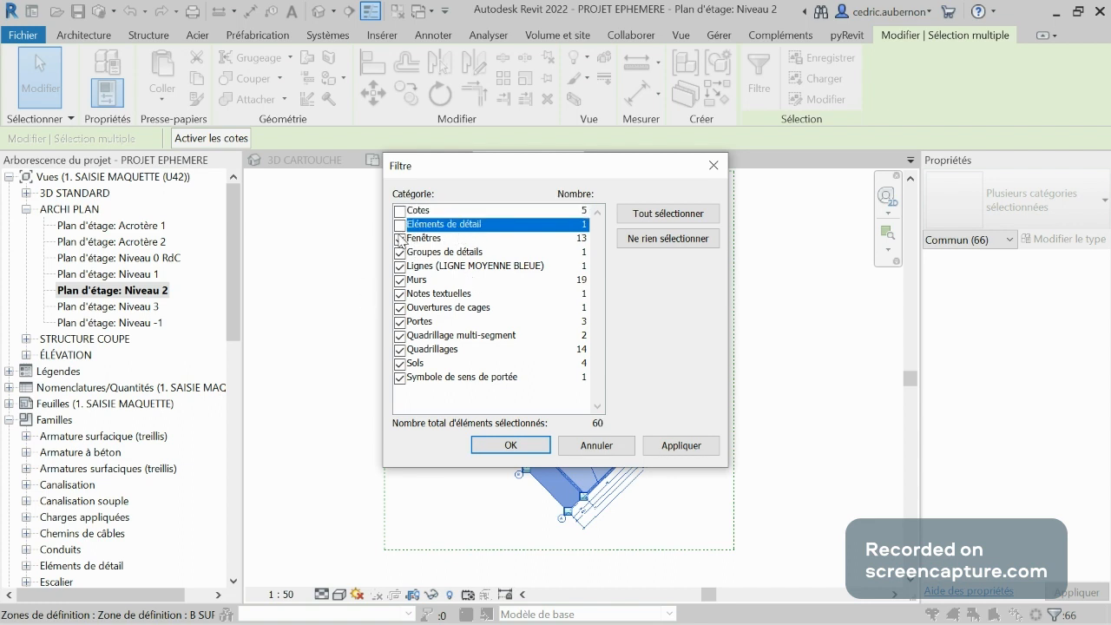
left_click(400, 253)
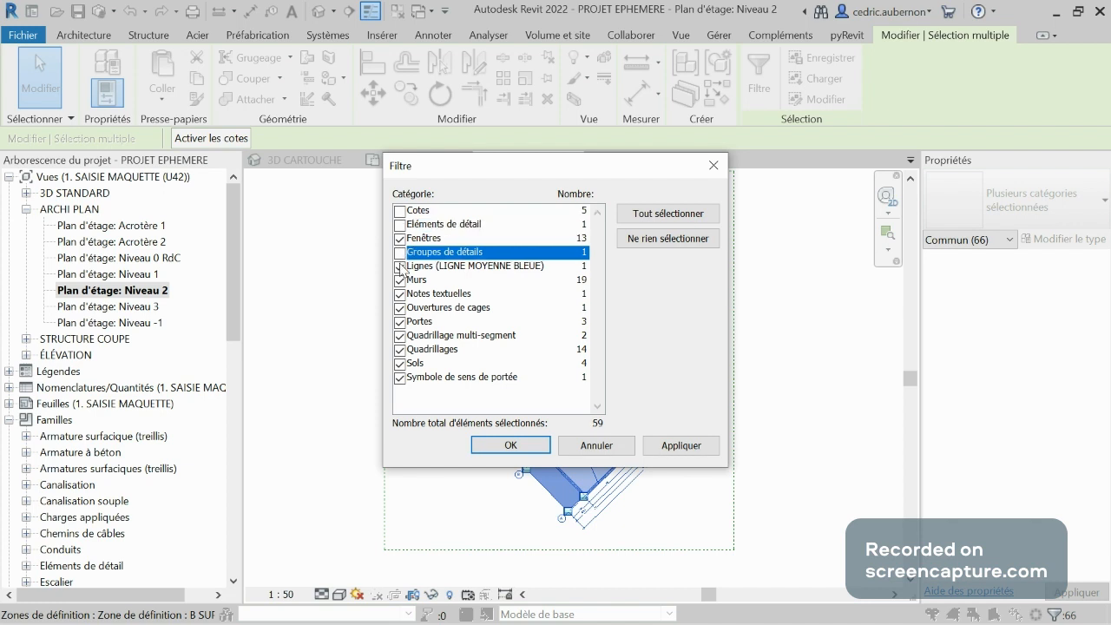
left_click(400, 267)
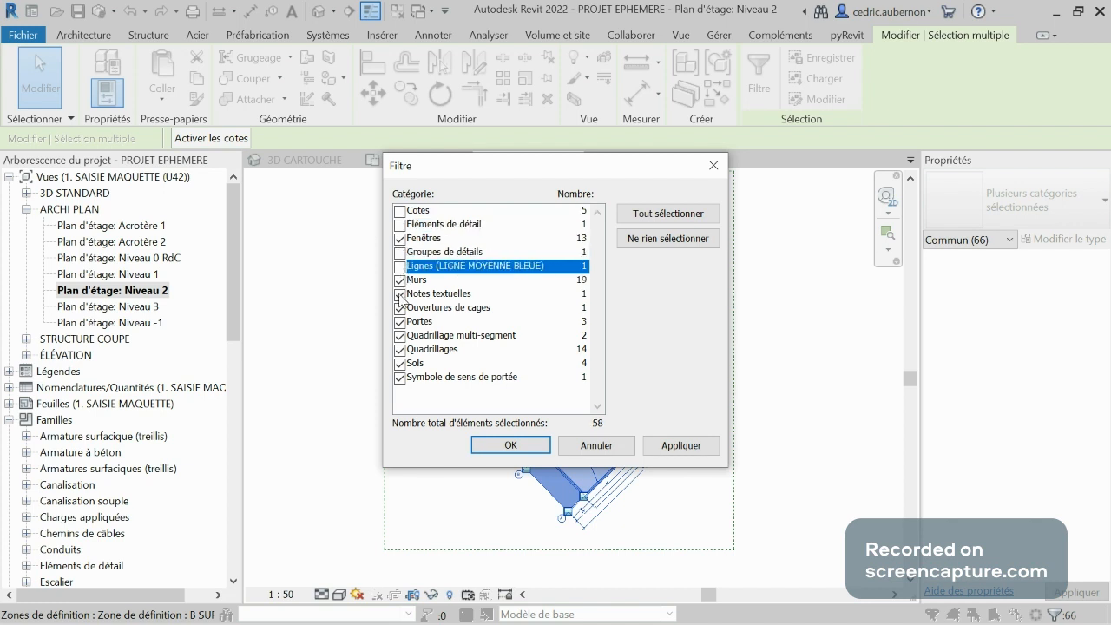
left_click(400, 295)
left_click(400, 308)
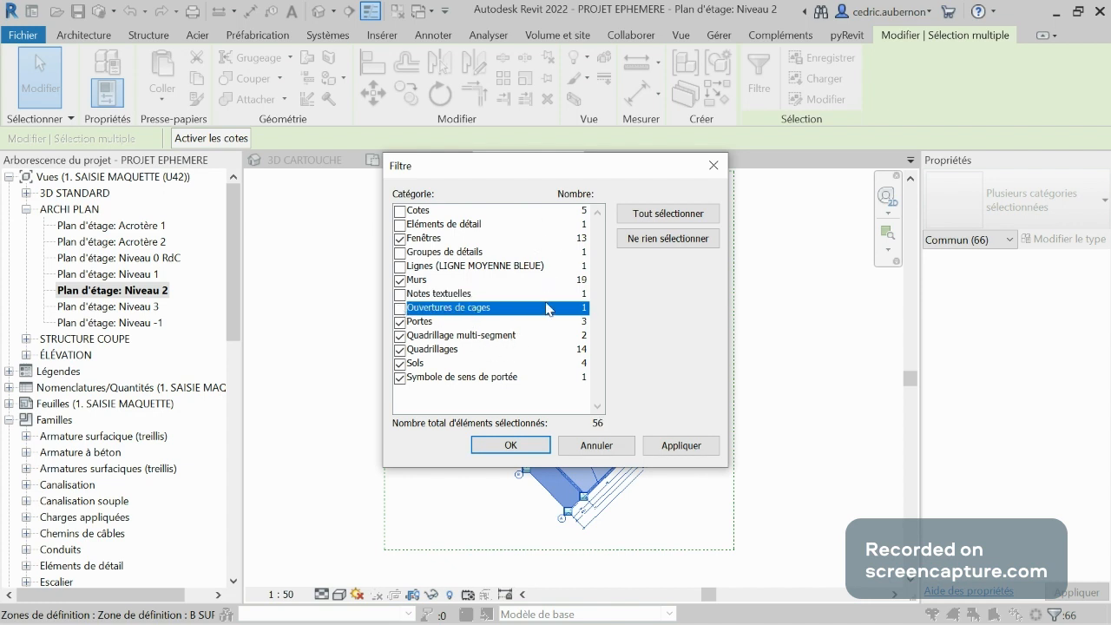
left_click(400, 336)
left_click(400, 349)
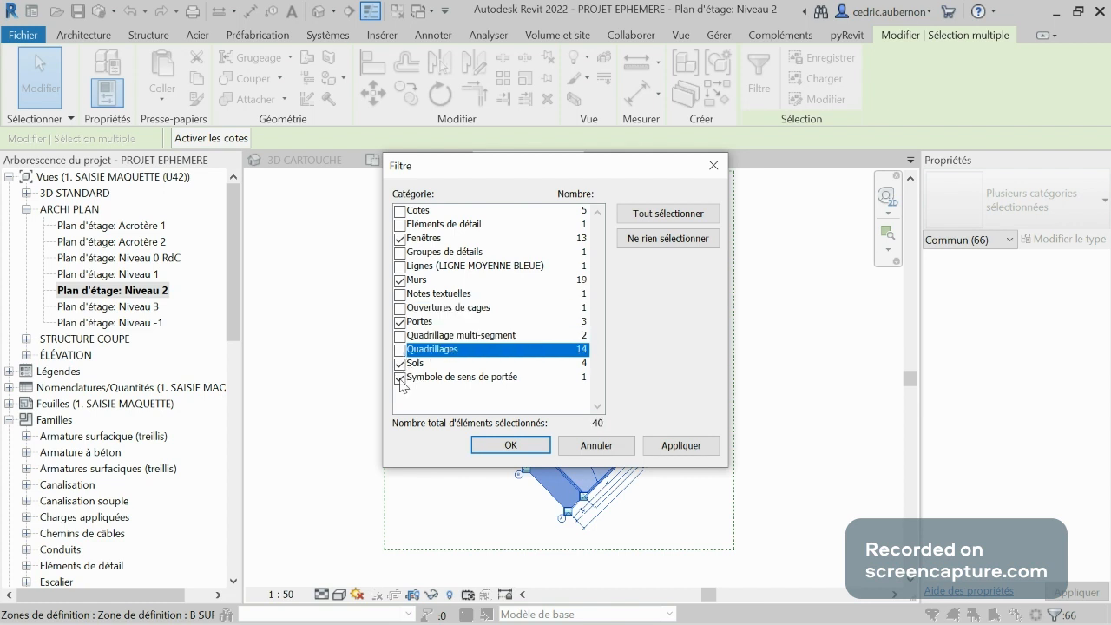
left_click(400, 379)
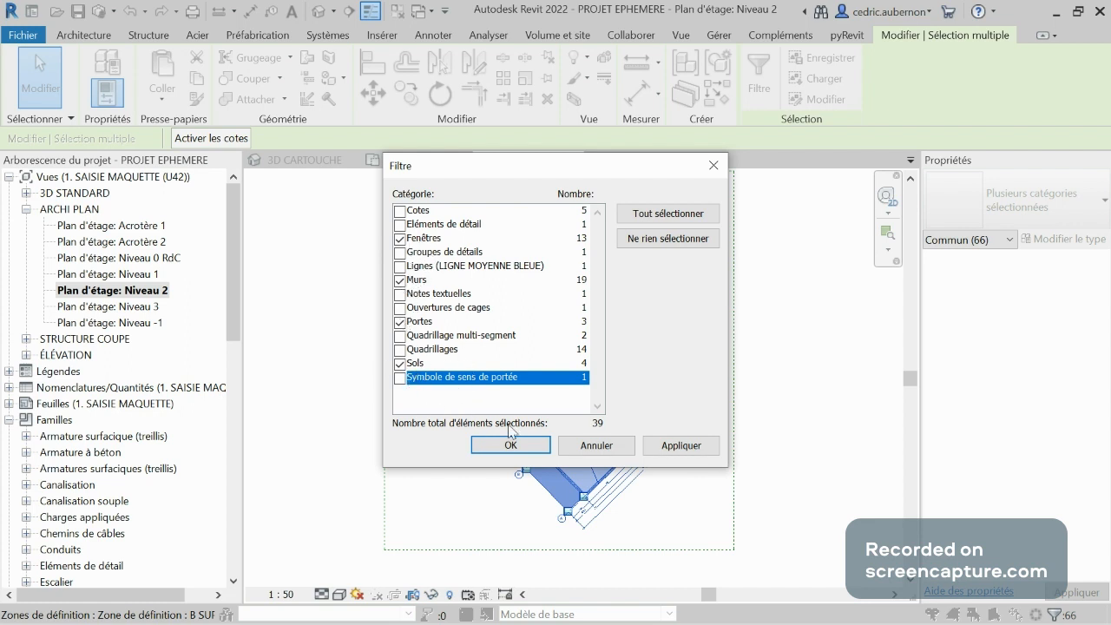
left_click(511, 444)
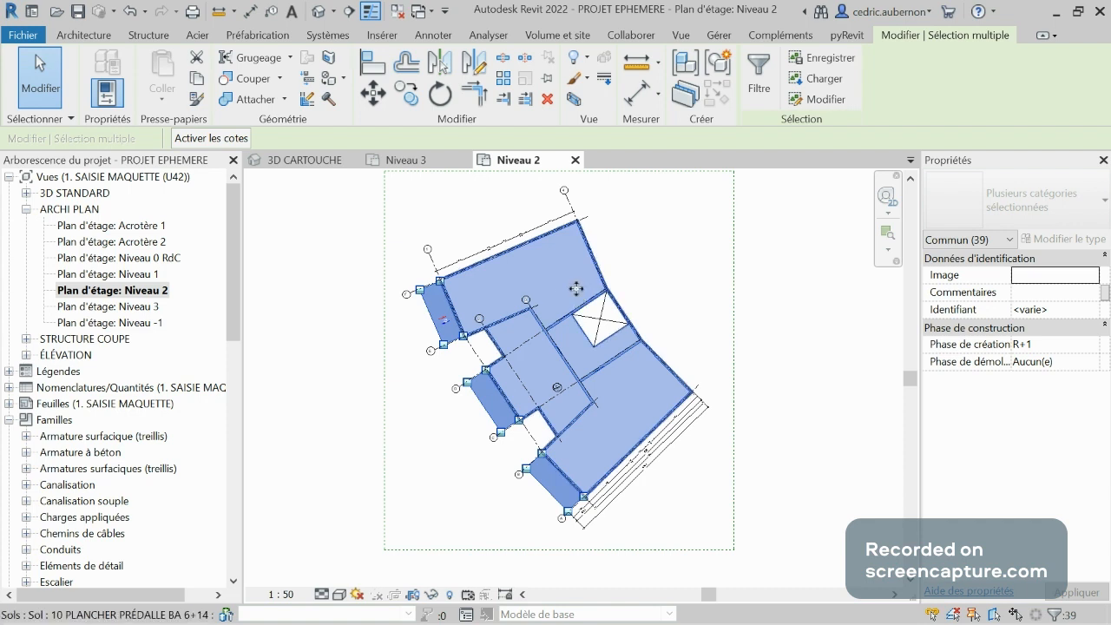
Step: Copy the filtered Niveau 2 elements to the clipboard and open the Niveau 3 floor plan
key("ctrl+c")
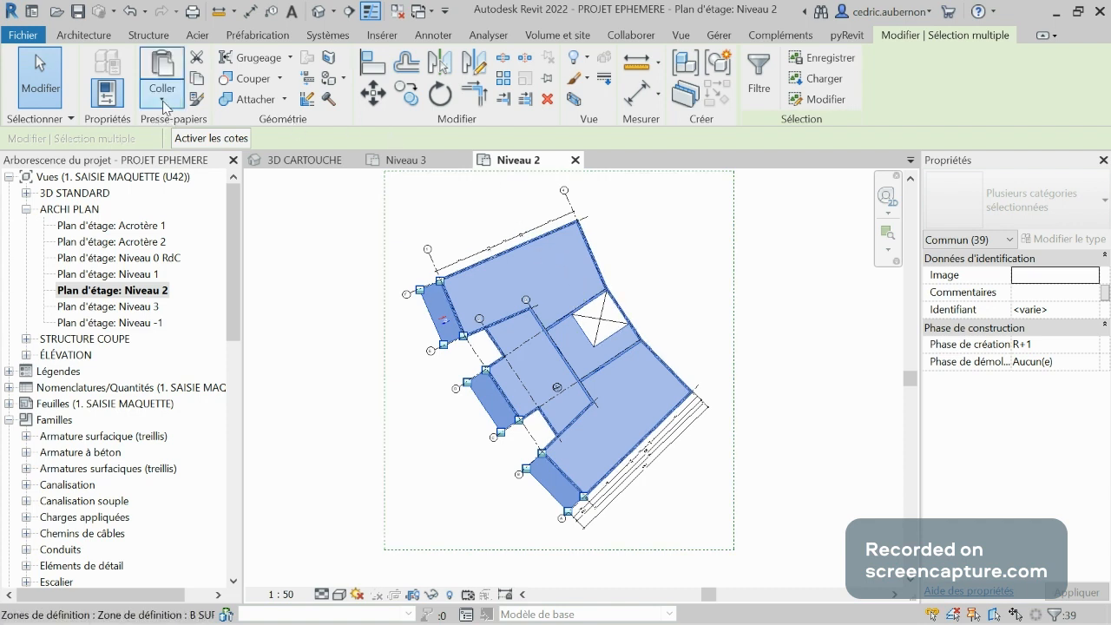
key("Escape")
double_click(124, 307)
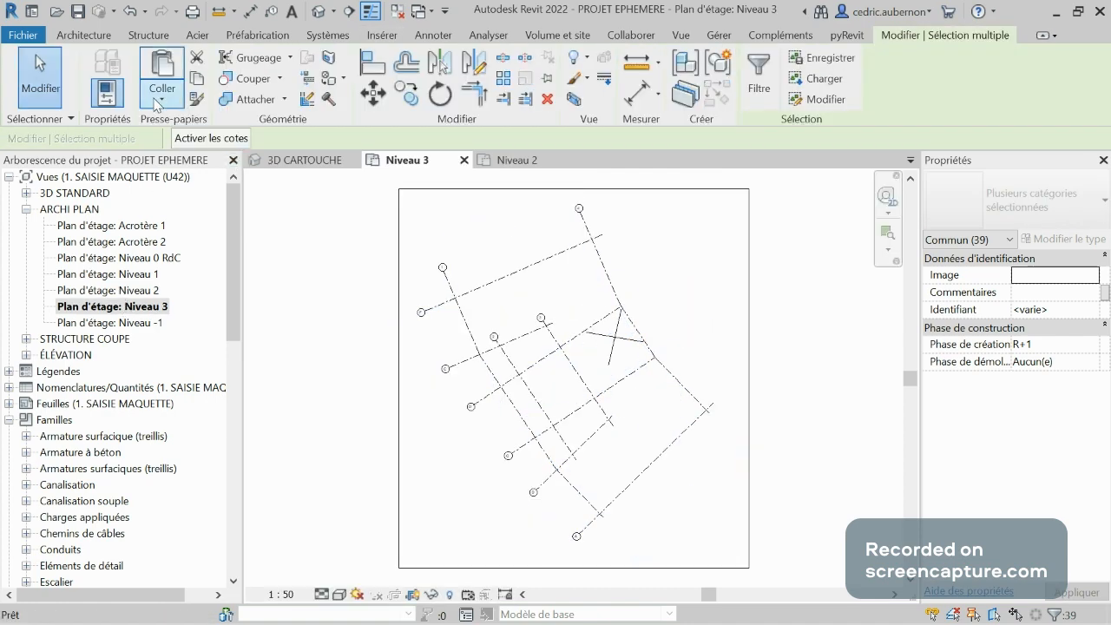
left_click(158, 103)
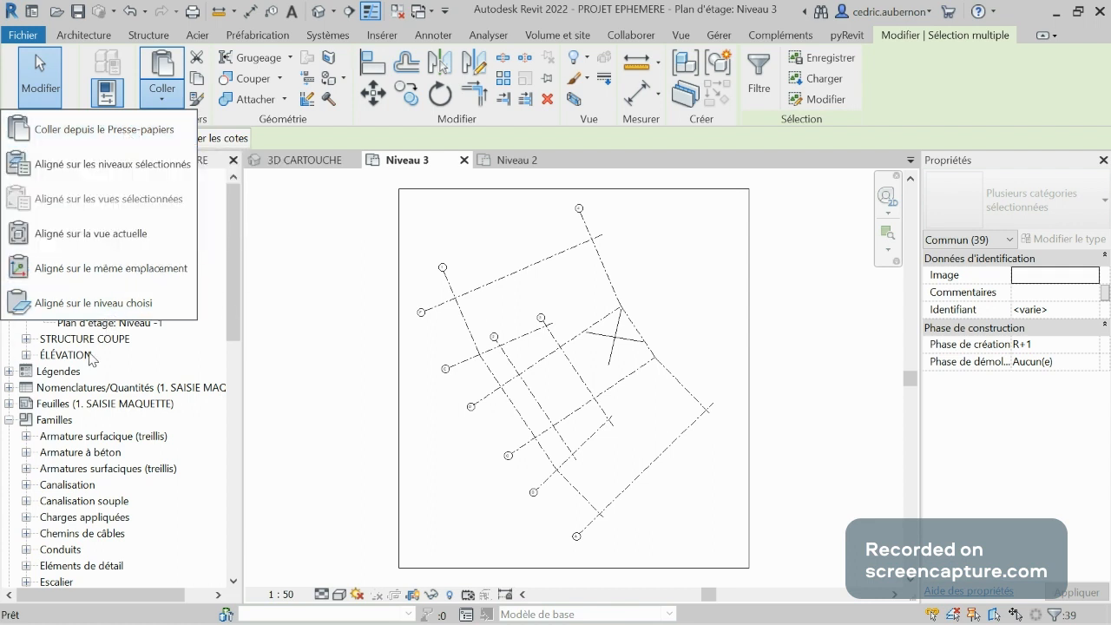
left_click(147, 326)
double_click(138, 292)
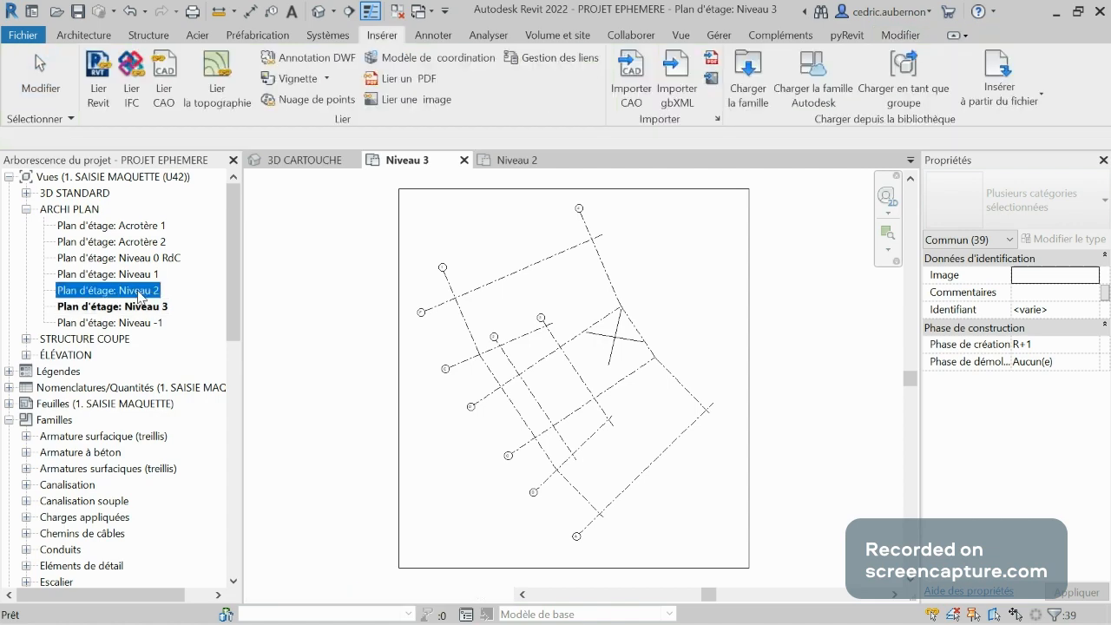
double_click(139, 275)
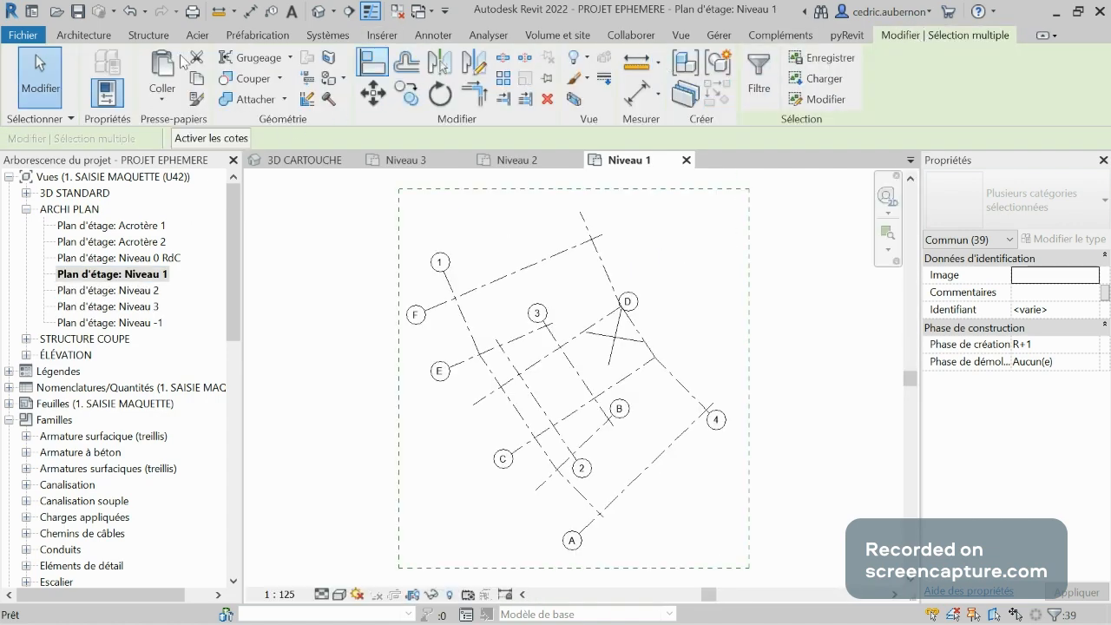
left_click(163, 102)
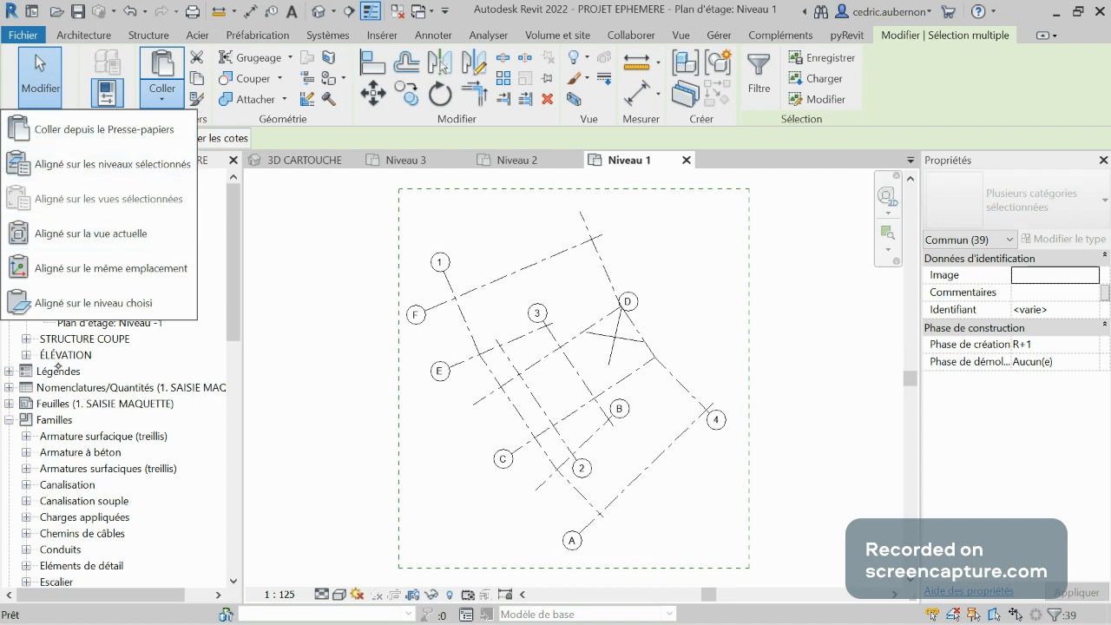
key("Escape")
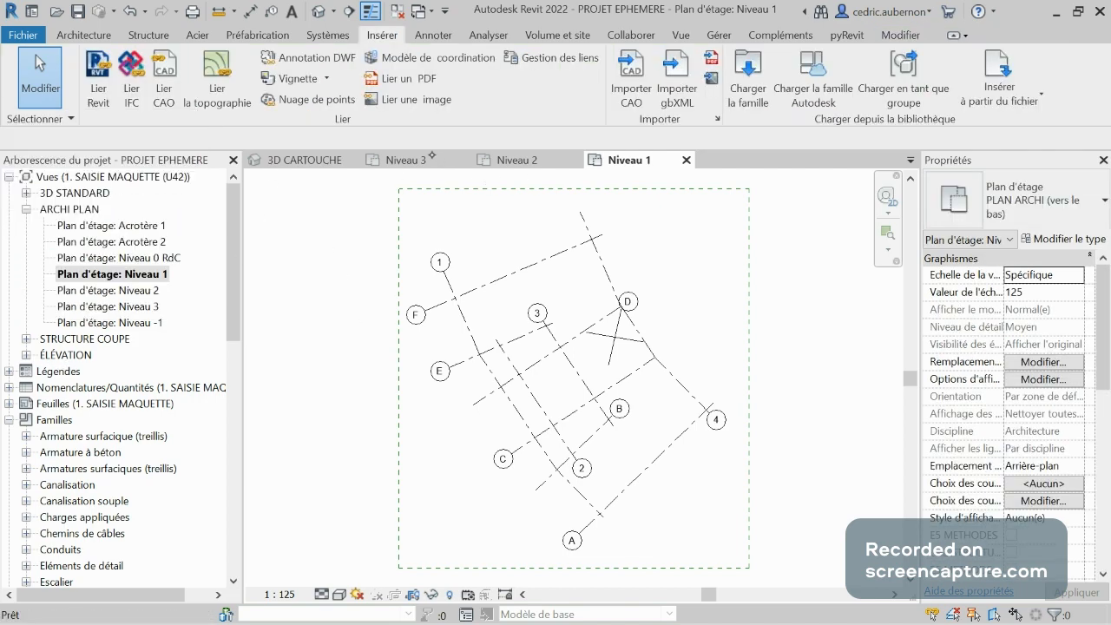
left_click(432, 157)
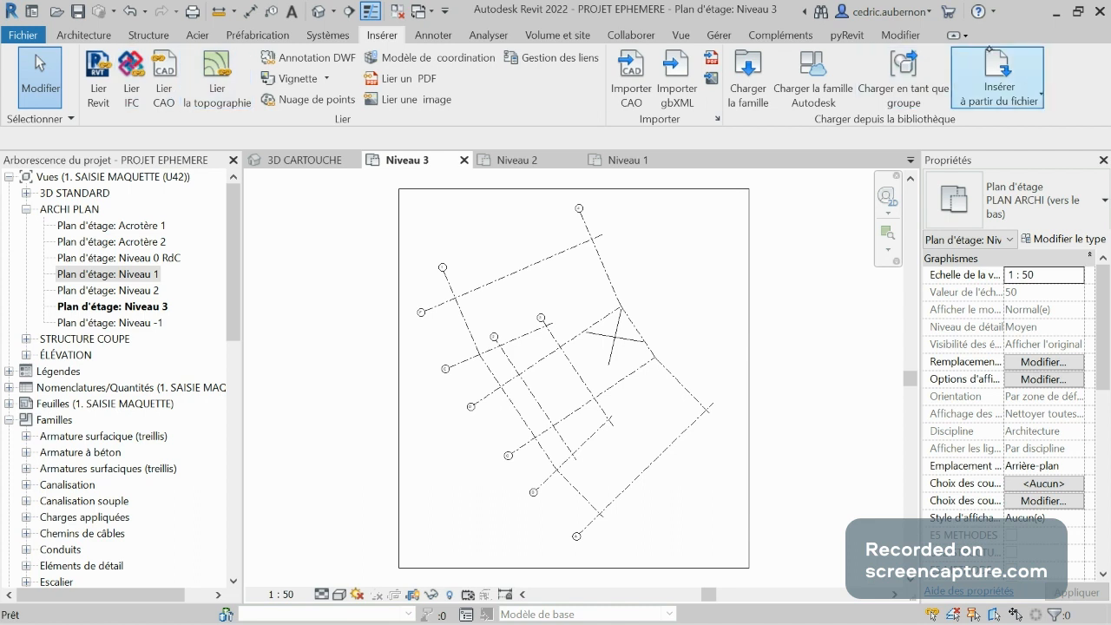
Step: Paste the copied walls, windows, doors and floors aligned to the selected level Niveau 3, then clear the selection
left_click(899, 35)
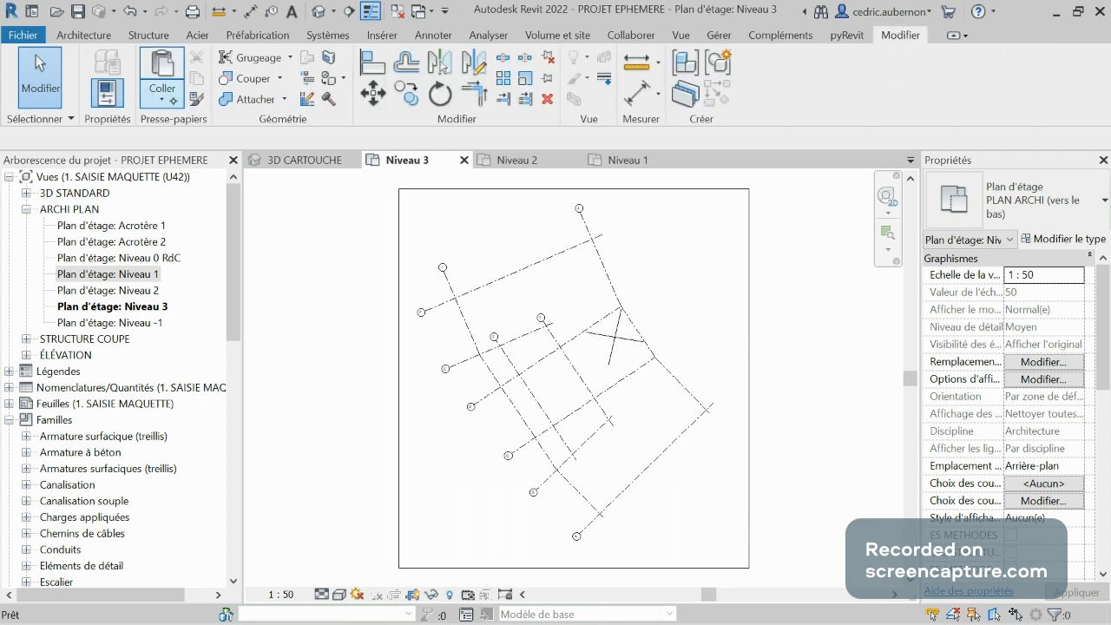
left_click(171, 101)
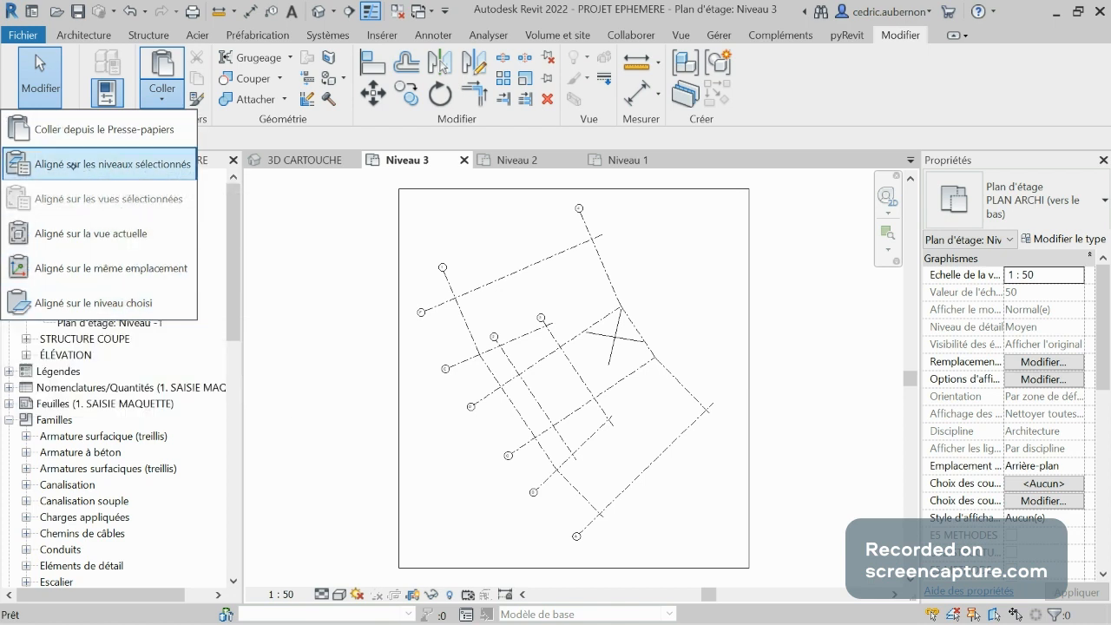
left_click(109, 168)
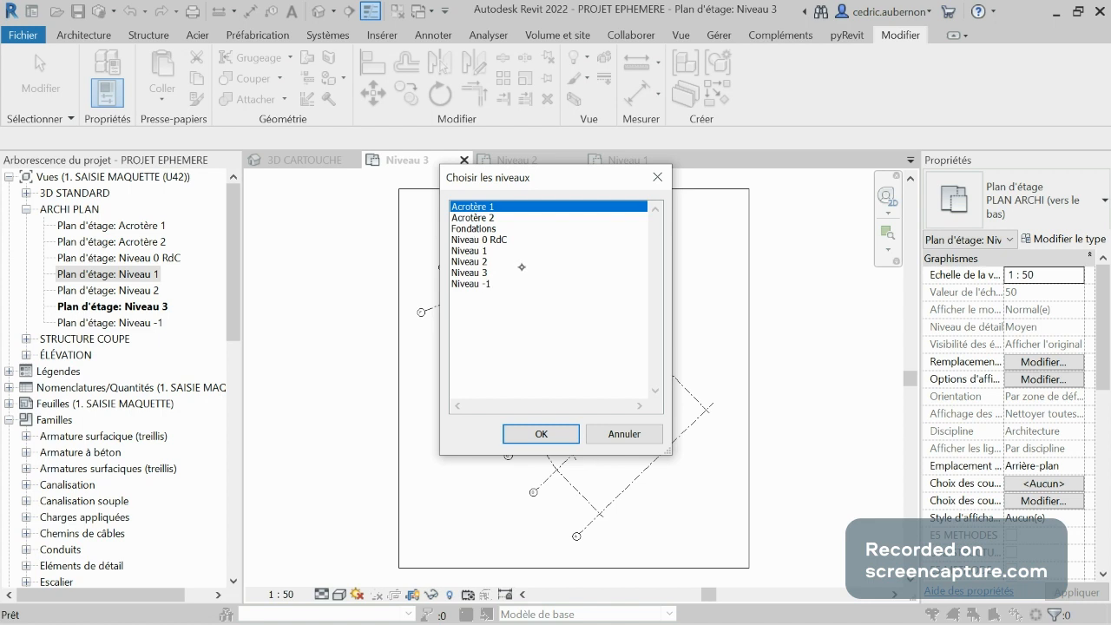
left_click(477, 272)
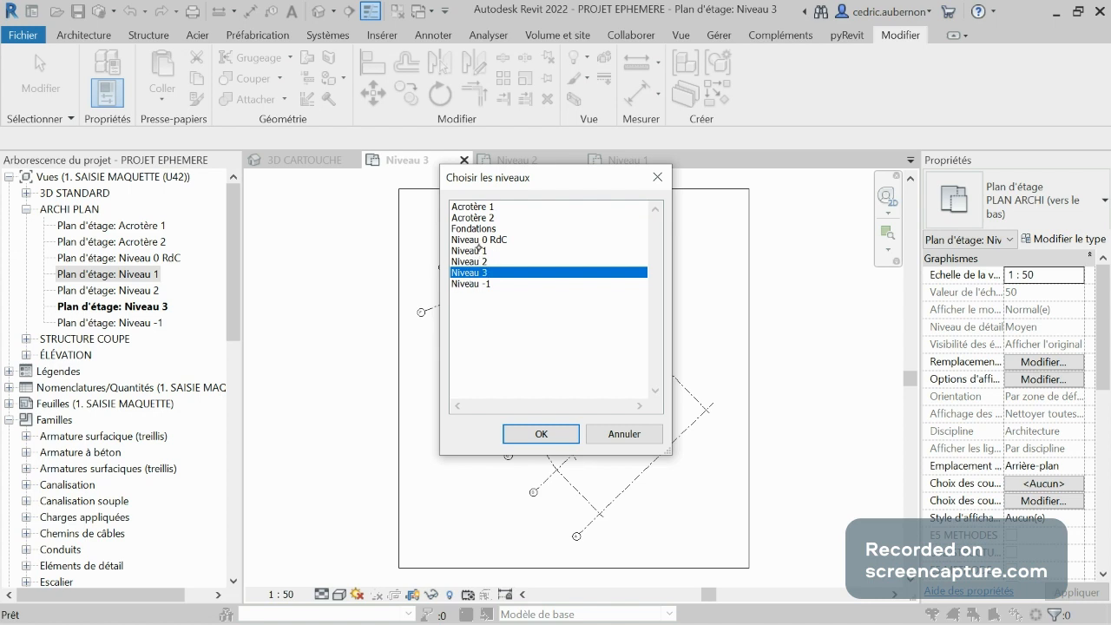
left_click(478, 250, "ctrl")
left_click(477, 261, "ctrl")
left_click(477, 261, "ctrl")
left_click(479, 251, "ctrl")
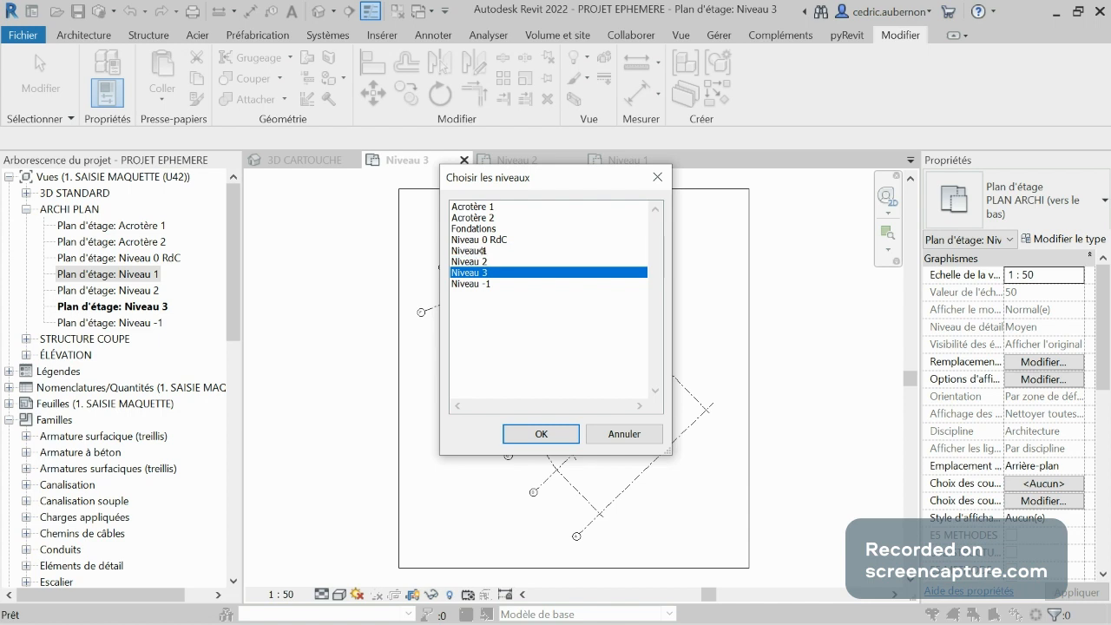
left_click(542, 433)
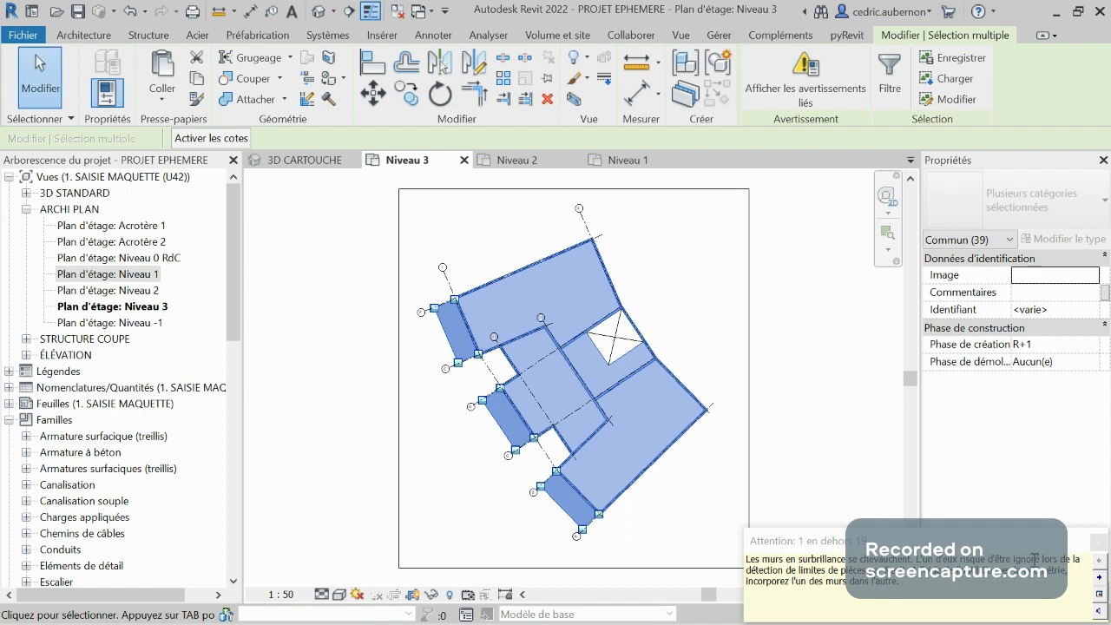
left_click(1099, 540)
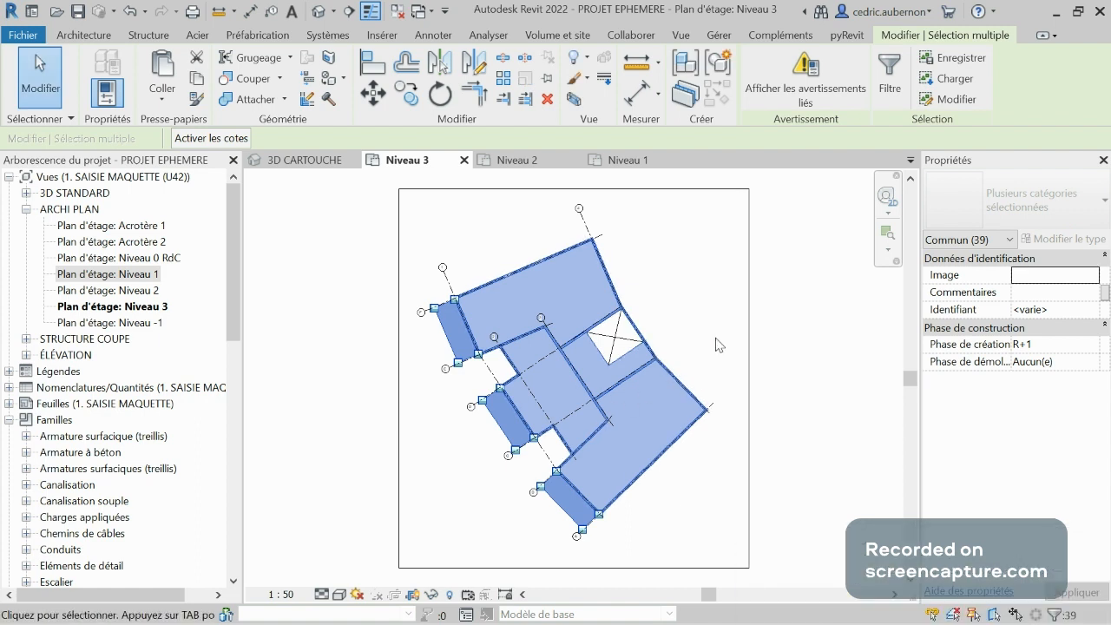
left_click(676, 316)
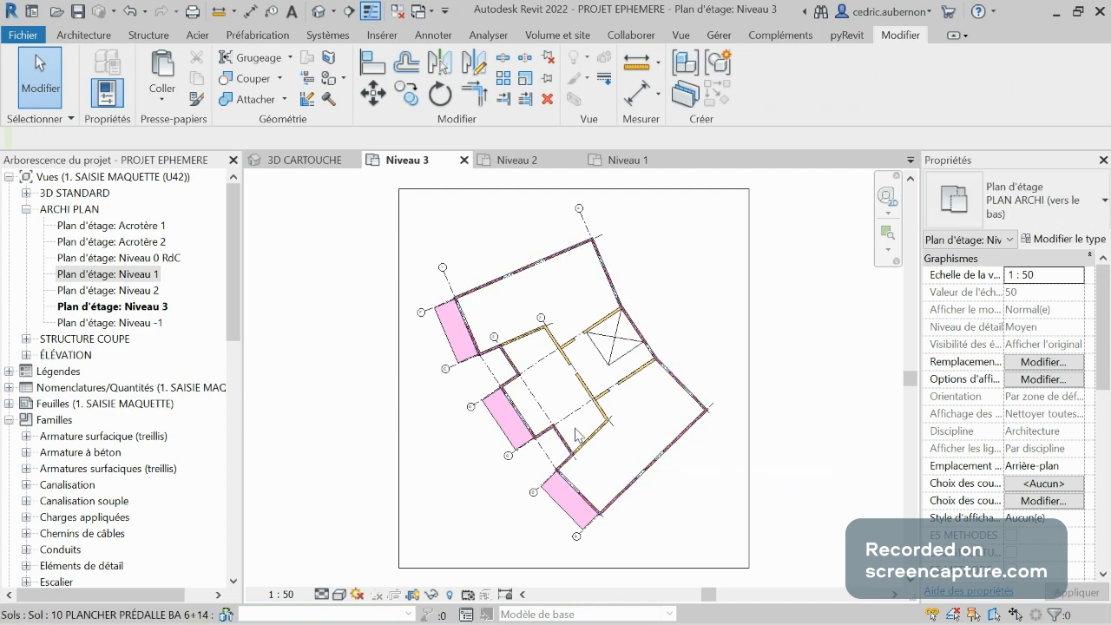
Step: Switch to Foxit PDF Reader and examine the sloped roof area and adjoining exterior walls beside Chambre 1 (11.68 m²) on the R+3 plan
key("alt+Tab")
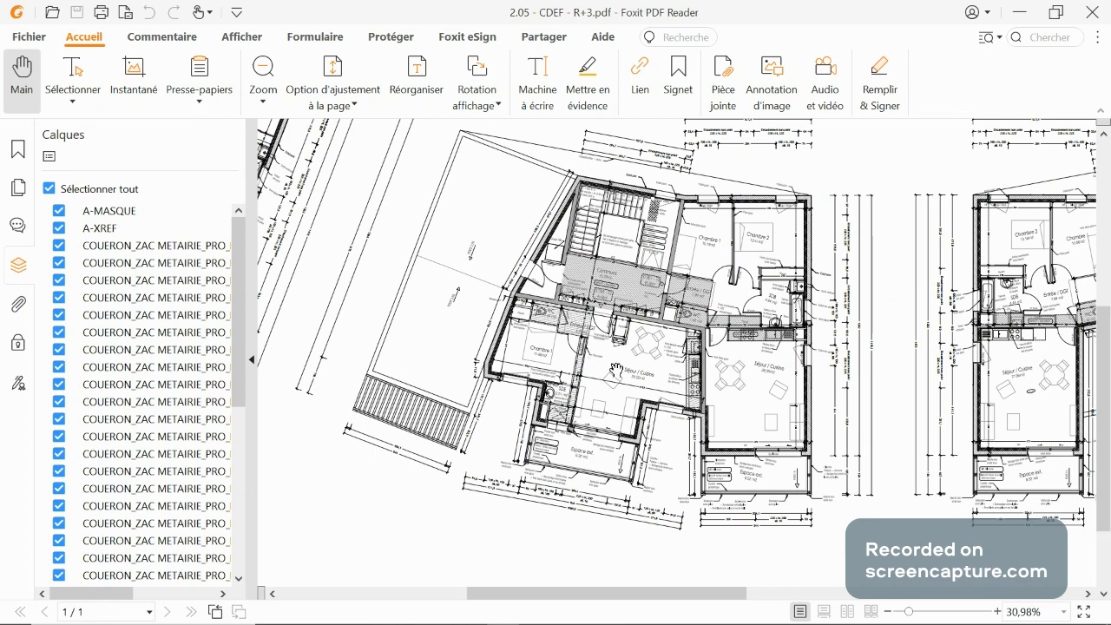
scroll(615, 370, "up", 2, "ctrl")
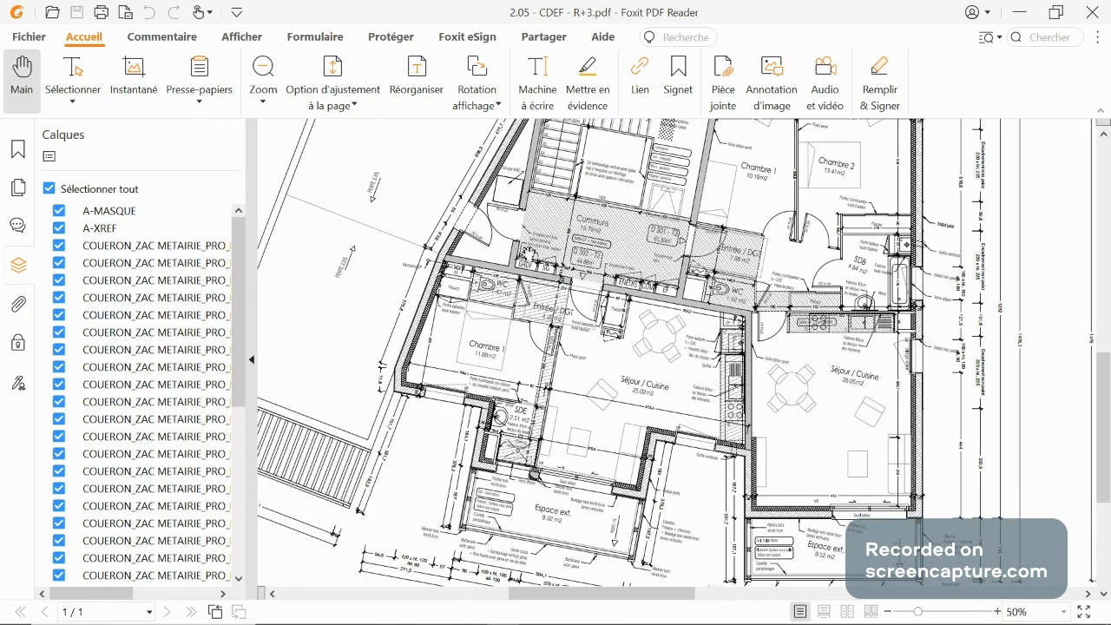
scroll(527, 254, "down", 2, "ctrl")
scroll(527, 276, "up", 1, "ctrl")
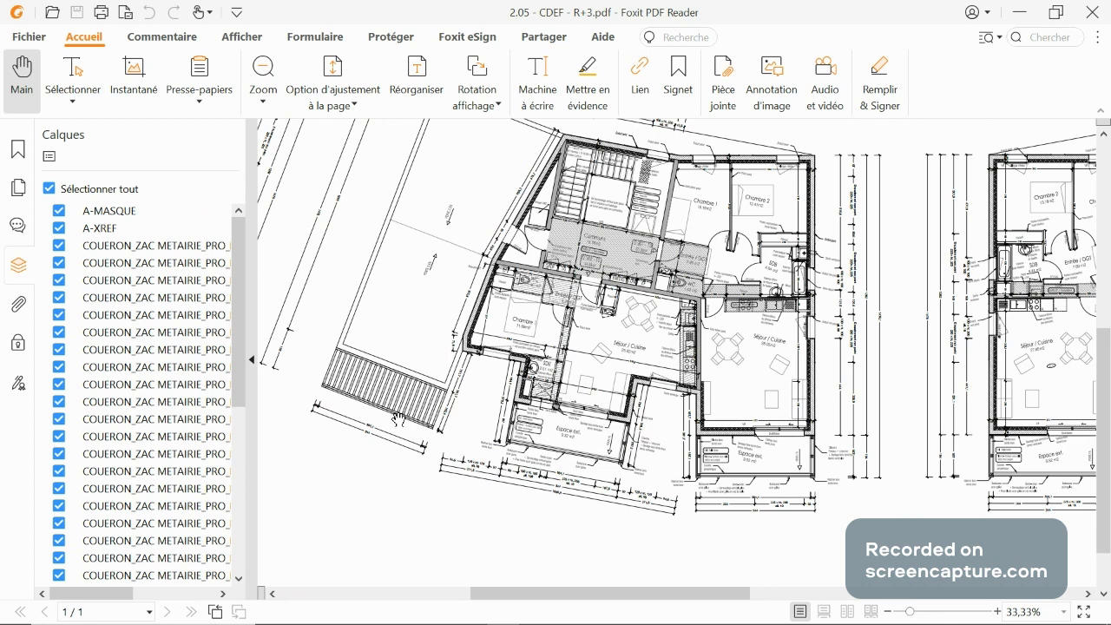
scroll(399, 419, "up", 3, "ctrl")
scroll(432, 400, "down", 2, "ctrl")
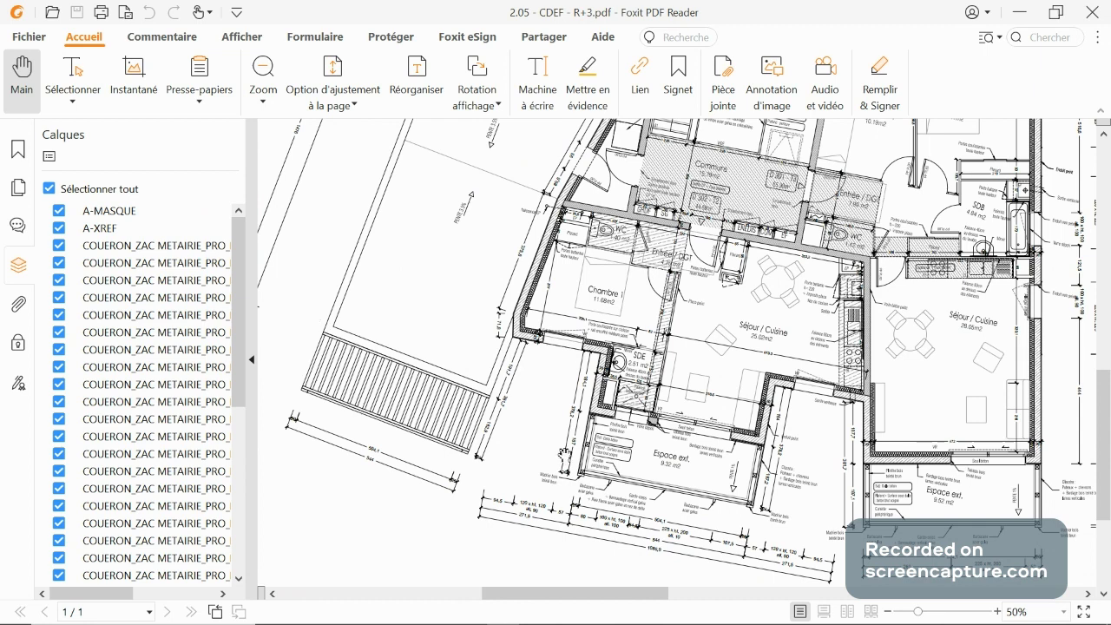
scroll(674, 431, "down", 1, "ctrl")
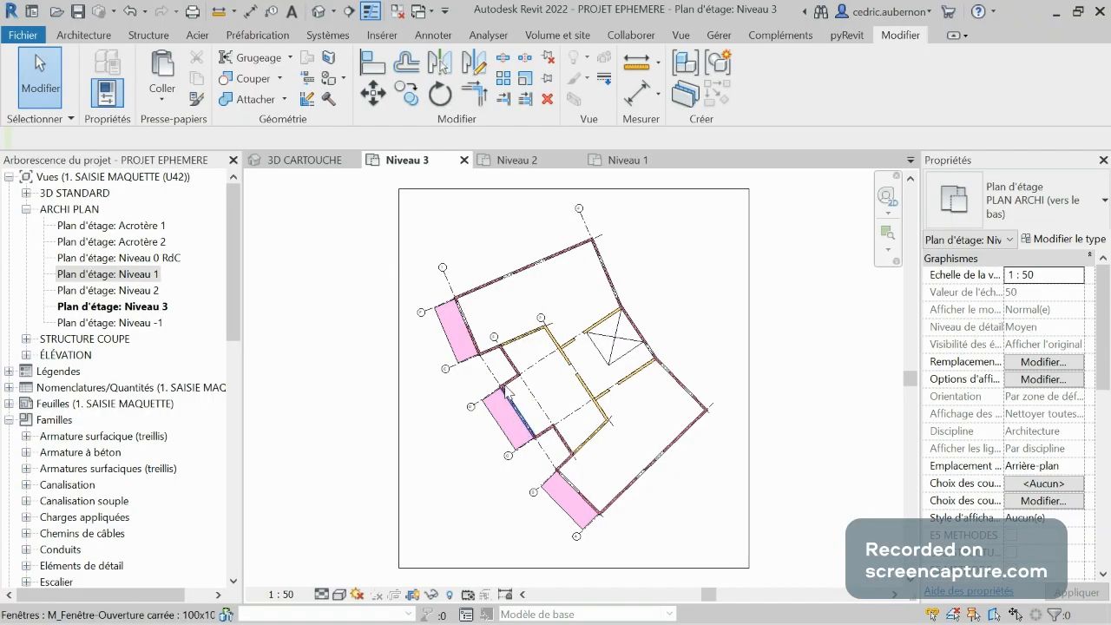
Step: Delete the northwest wing's two long and short 09 BGV COSTO outer walls and its adjoining balcony slab from the Niveau 3 plan
left_click(559, 254)
key("Escape")
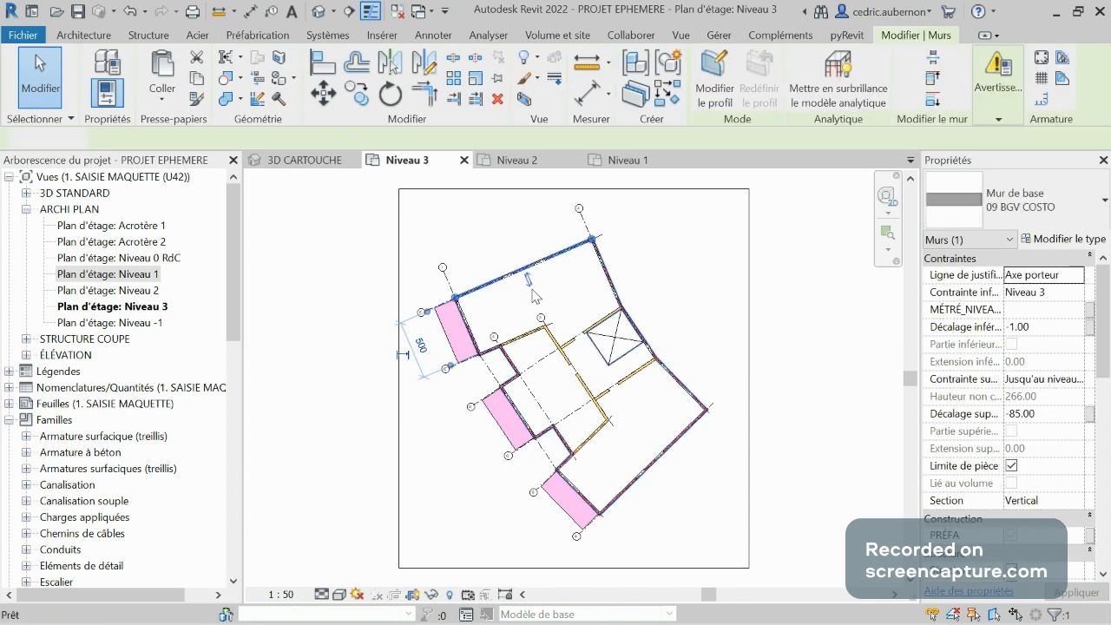
left_click(449, 329)
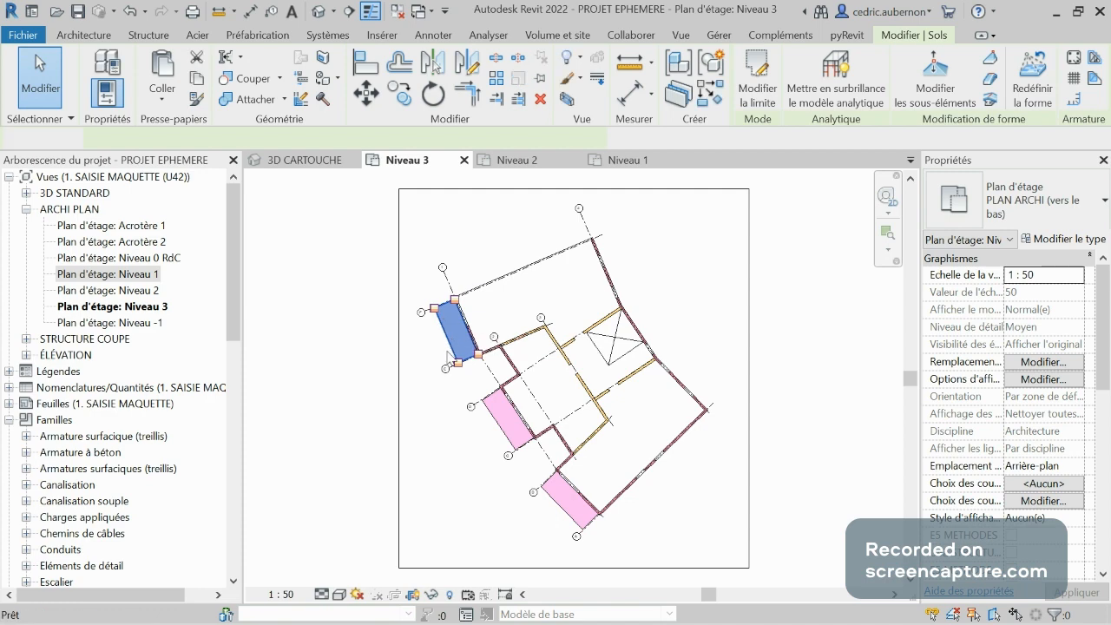
key("Delete")
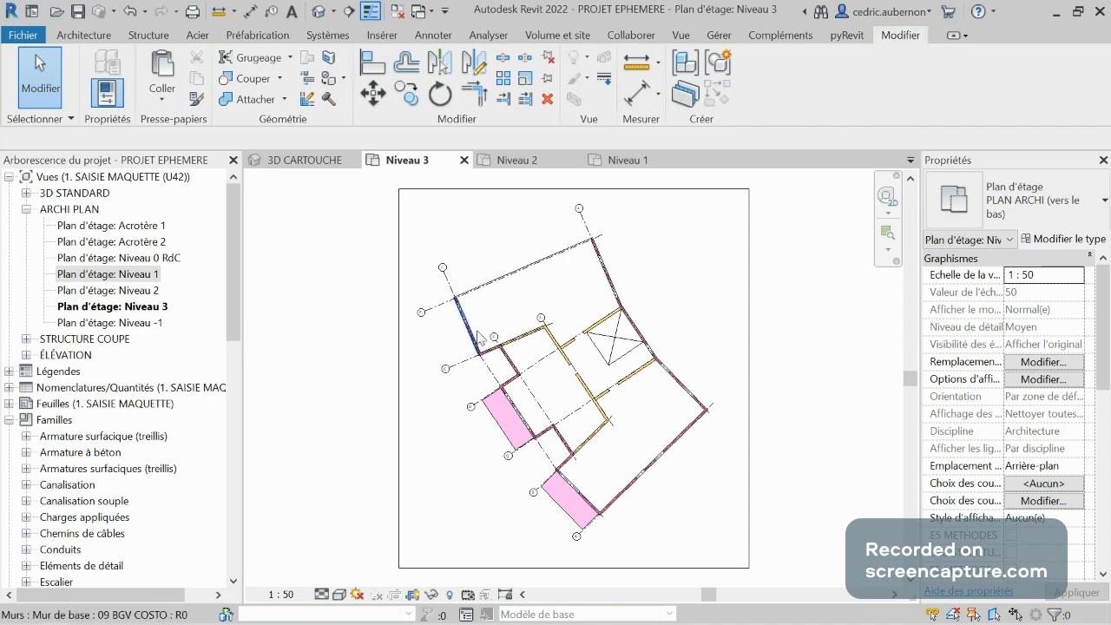
left_click(477, 334)
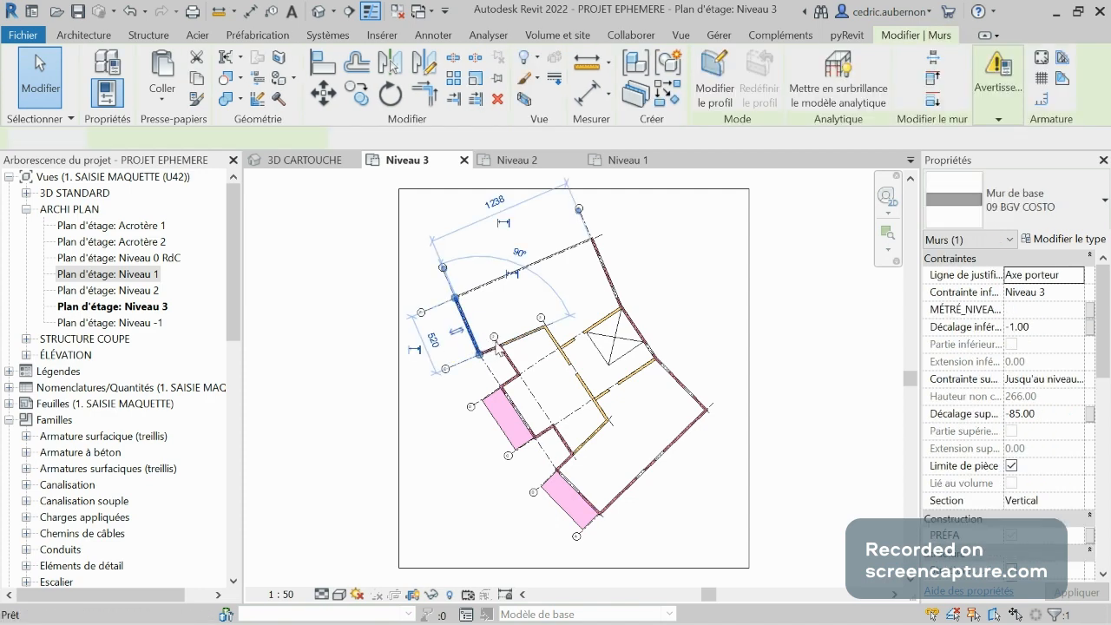
key("Escape")
Step: Check the R+3 plan in Foxit PDF Reader, and delete the 06 VOILE BANCHÉ INTÉRIEUR wall and short adjoining wall bordering the northwest wing in Revit
key("alt+Tab")
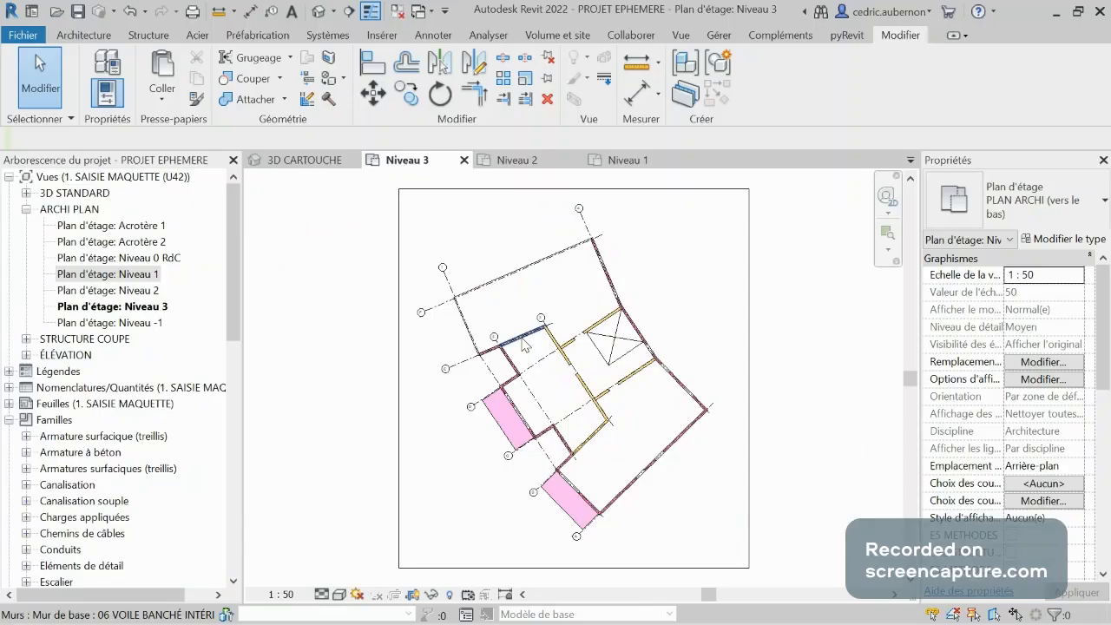
left_click(524, 343)
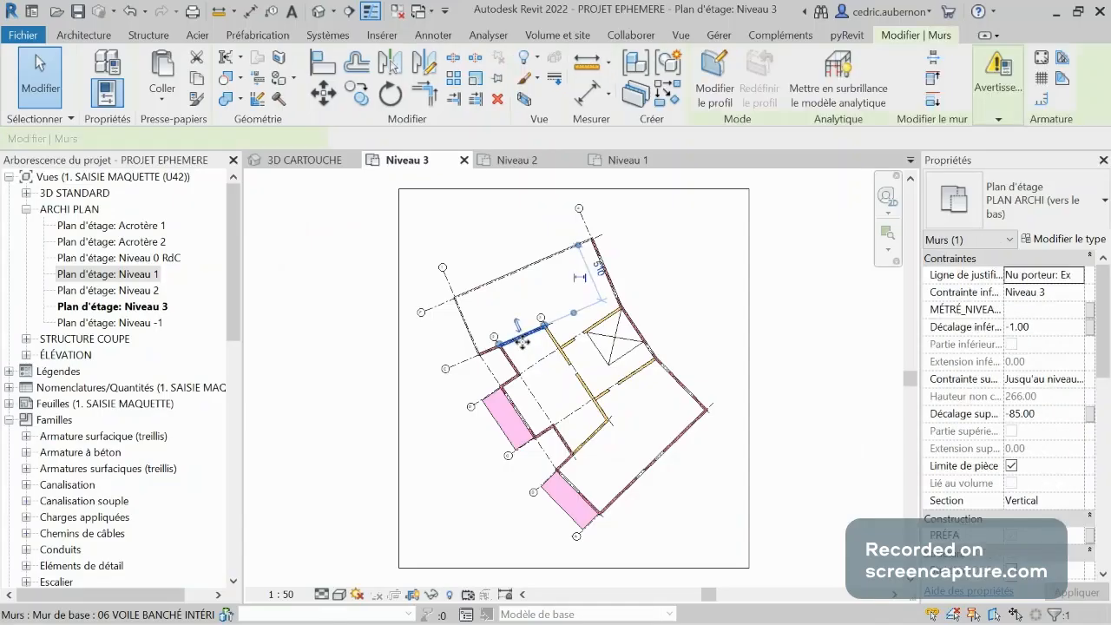
key("Delete")
left_click(497, 357)
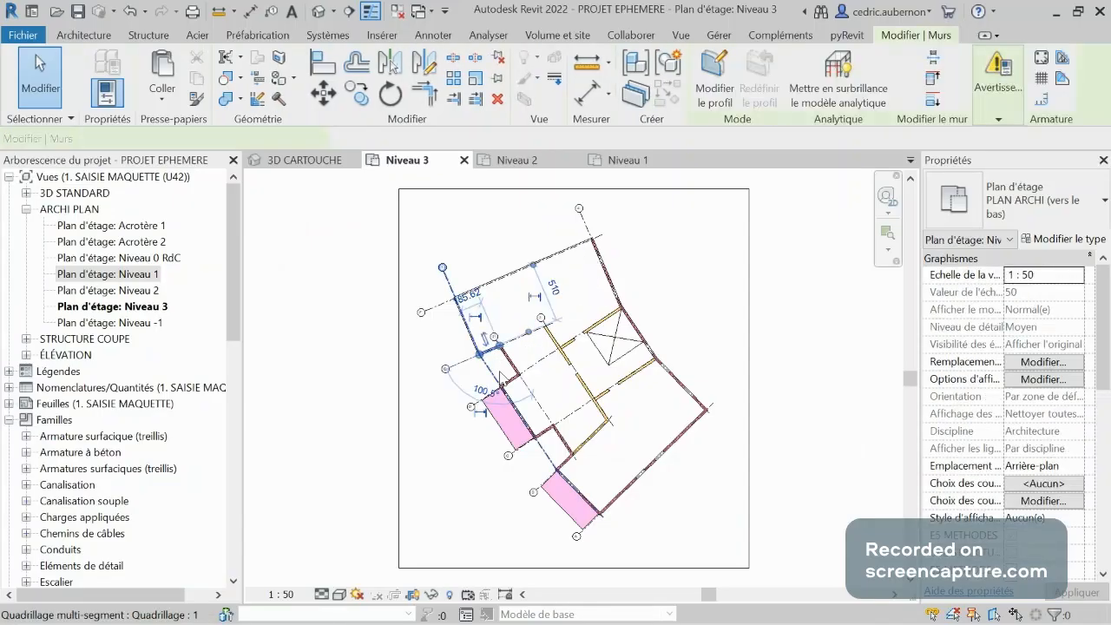
key("Delete")
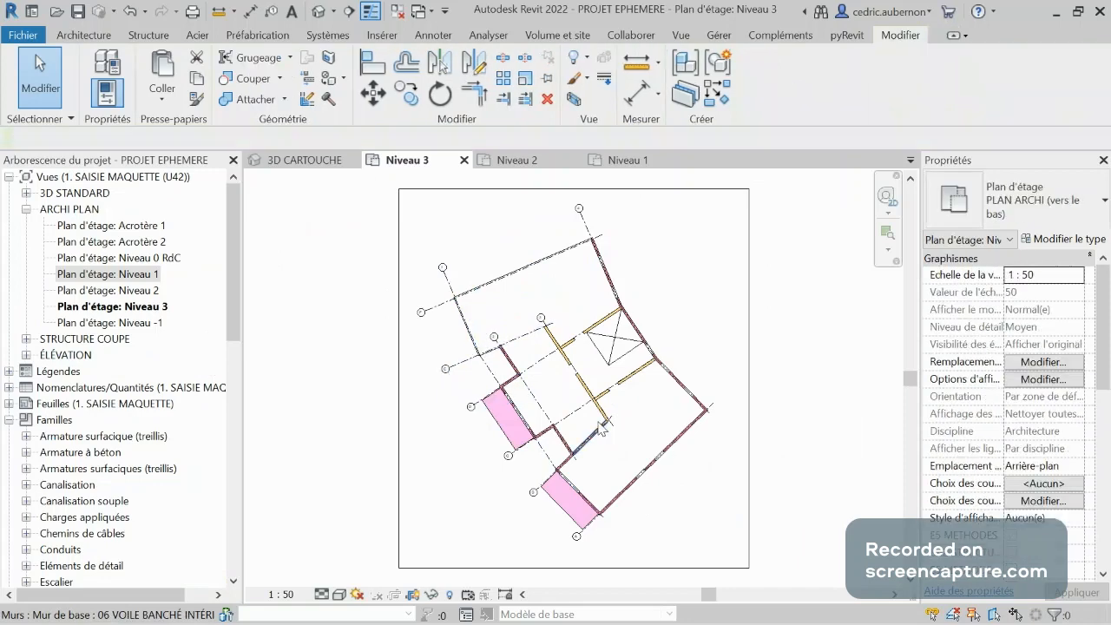
Step: Compare the remaining Niveau 3 walls and the 10 PLANCHER PRÉDALLE BA 6+14 floor slab with the R+3 plan in Foxit PDF Reader
key("alt+Tab")
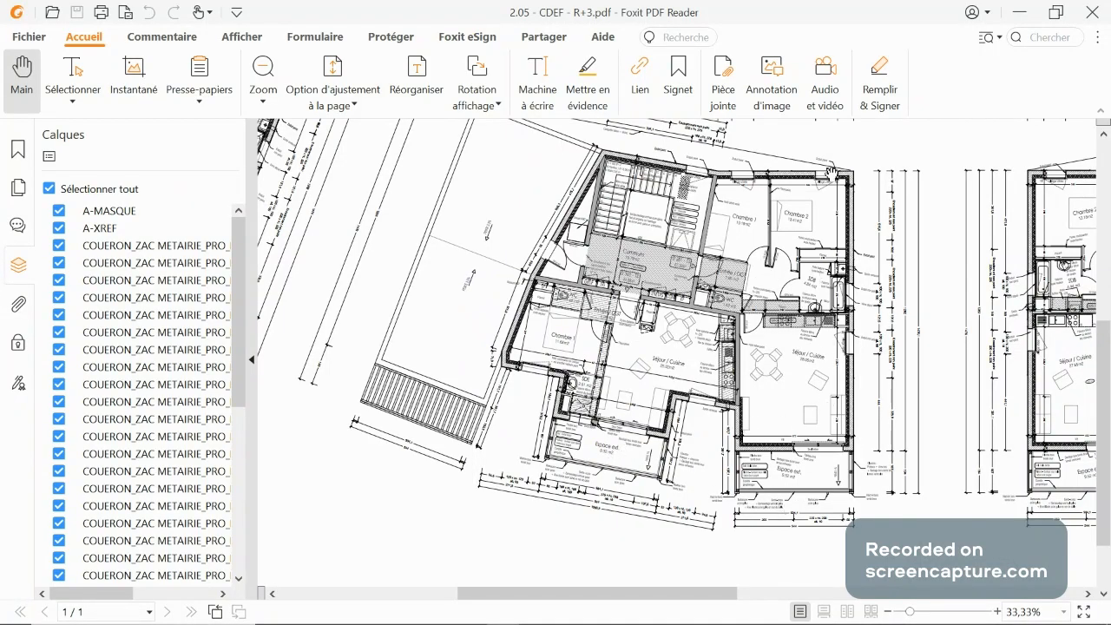
key("alt+Tab")
key("alt+Tab")
key("alt+Tab")
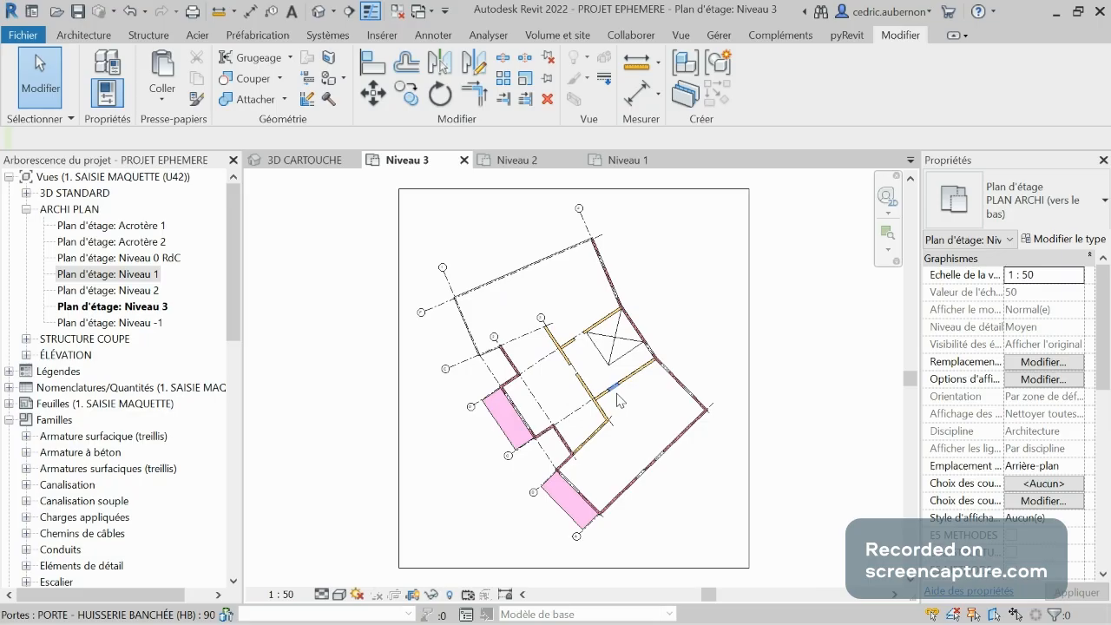
left_click(618, 397)
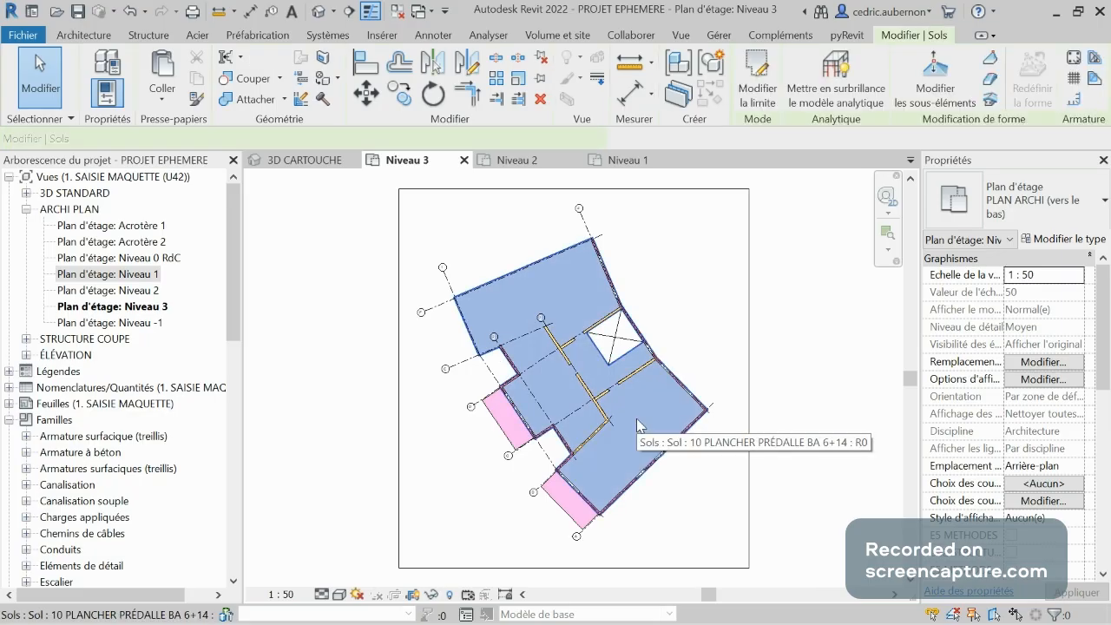
key("alt+Tab")
key("alt+Tab")
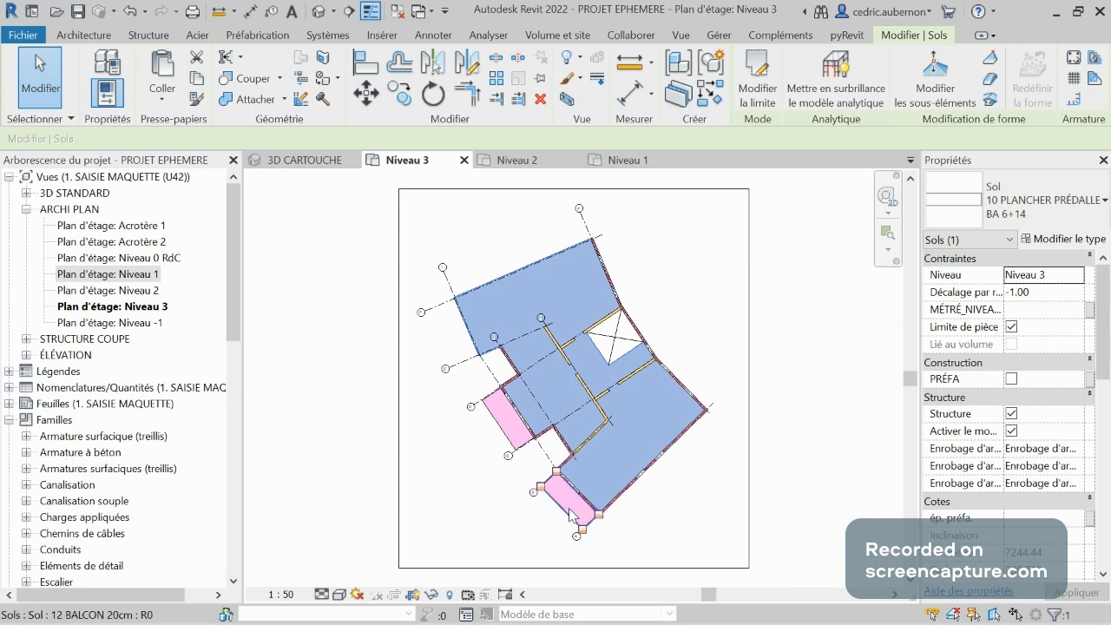
Step: Open the 3D CARTOUCHE view, check the R+3 plan, and delete the Niveau 3 exterior wall with two windows at the back of the northwest wing
left_click(289, 161)
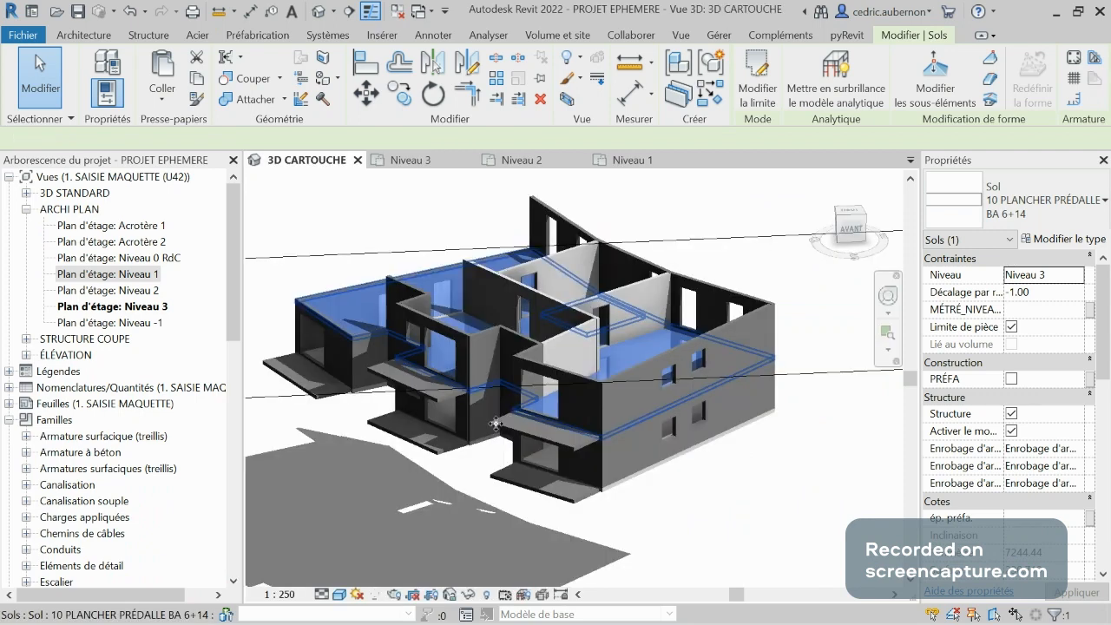
scroll(495, 423, "down", 3)
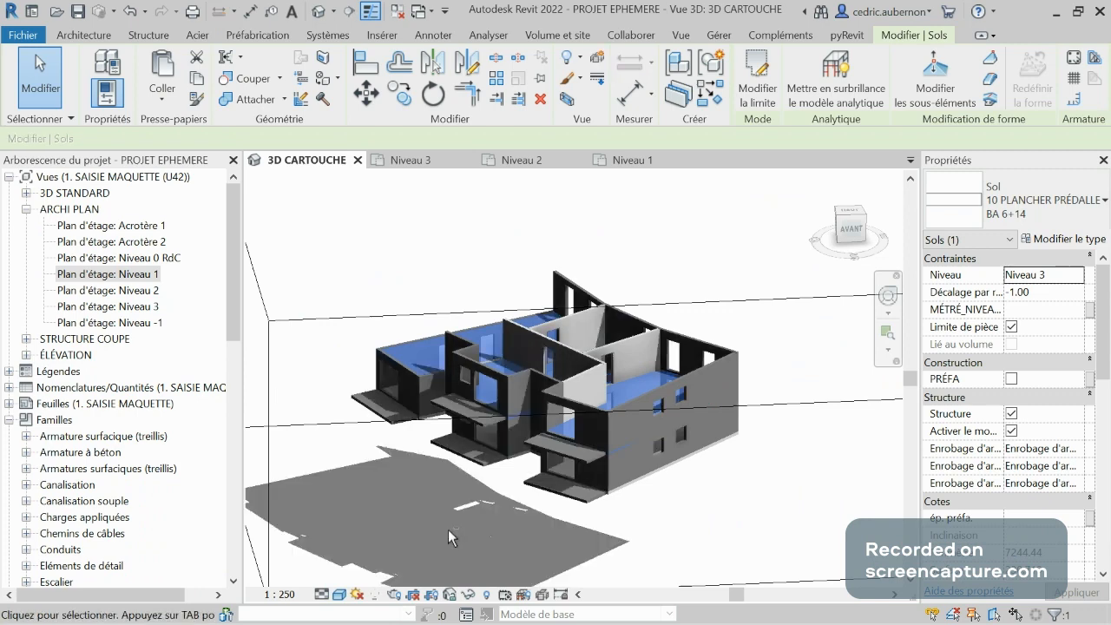
middle_click_drag(448, 530, 556, 548, "shift")
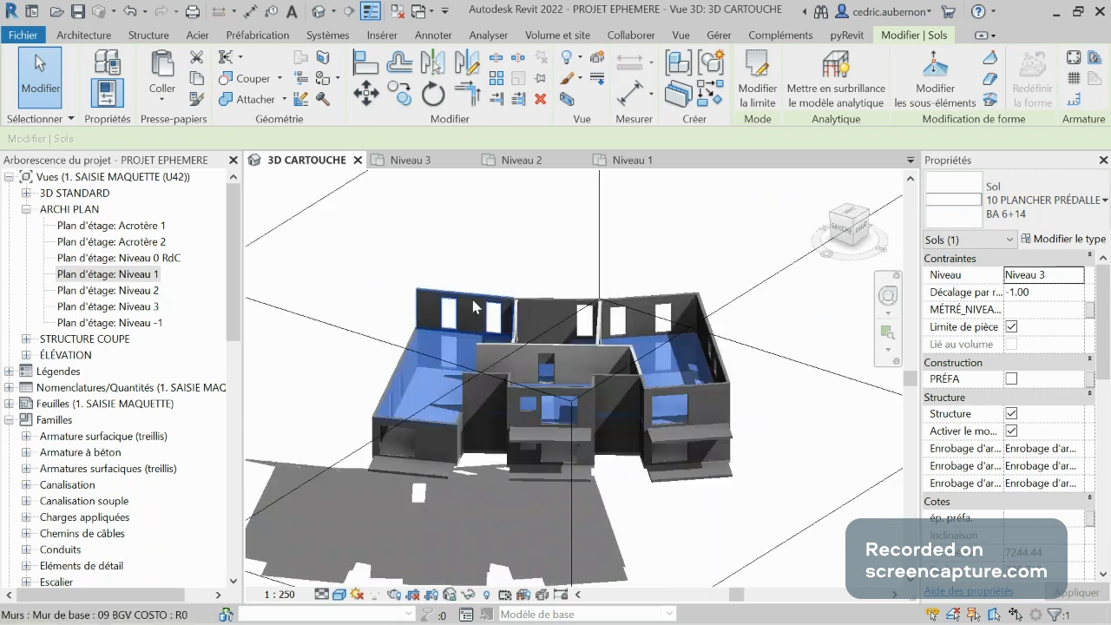
key("alt+Tab")
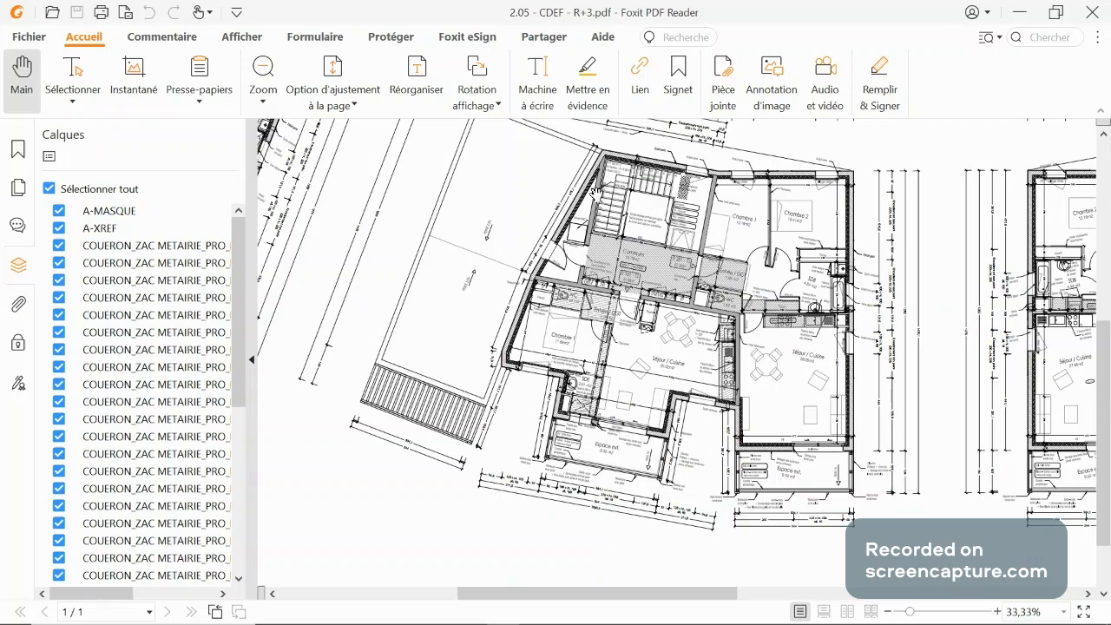
key("alt+Tab")
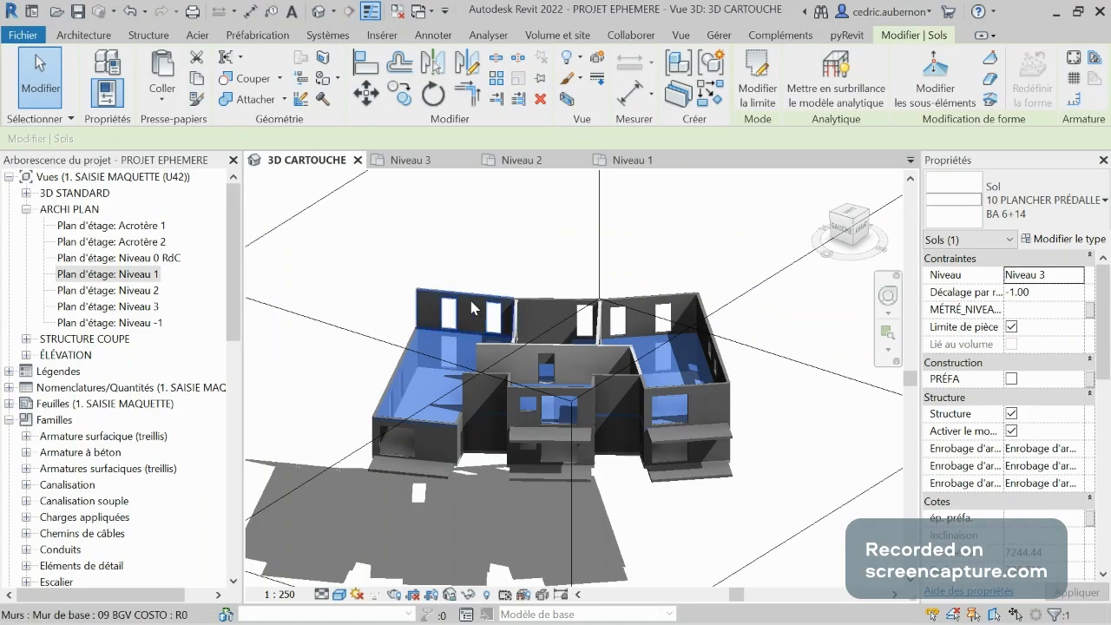
left_click(471, 309)
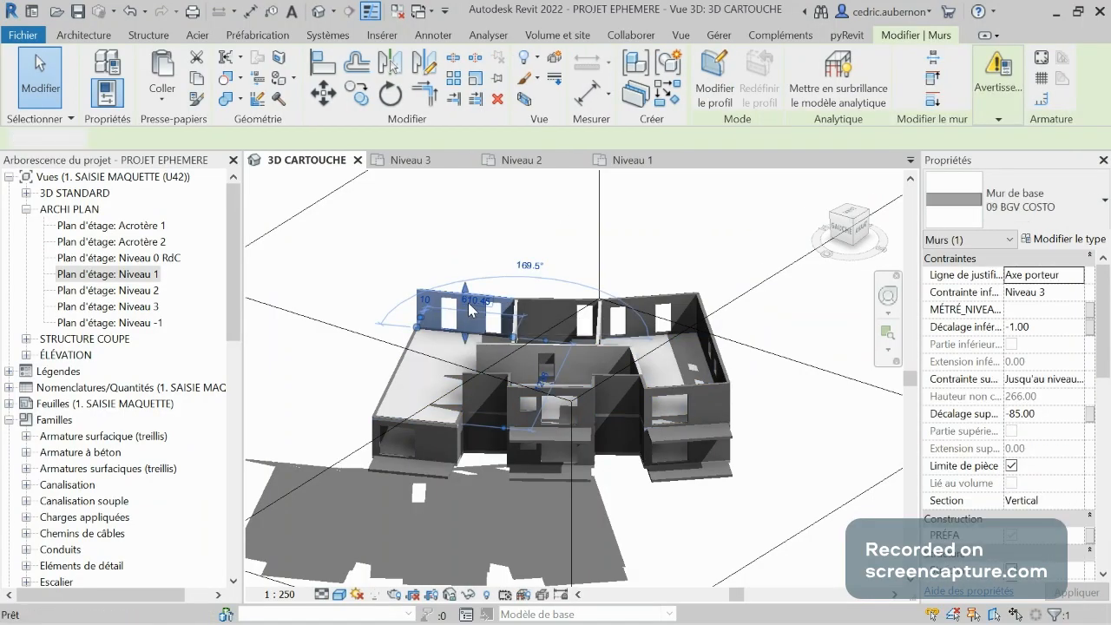
key("Escape")
Step: Compare the remaining Niveau 3 walls around the cleared wing in 3D with the R+3 plan in Foxit PDF Reader
key("alt+Tab")
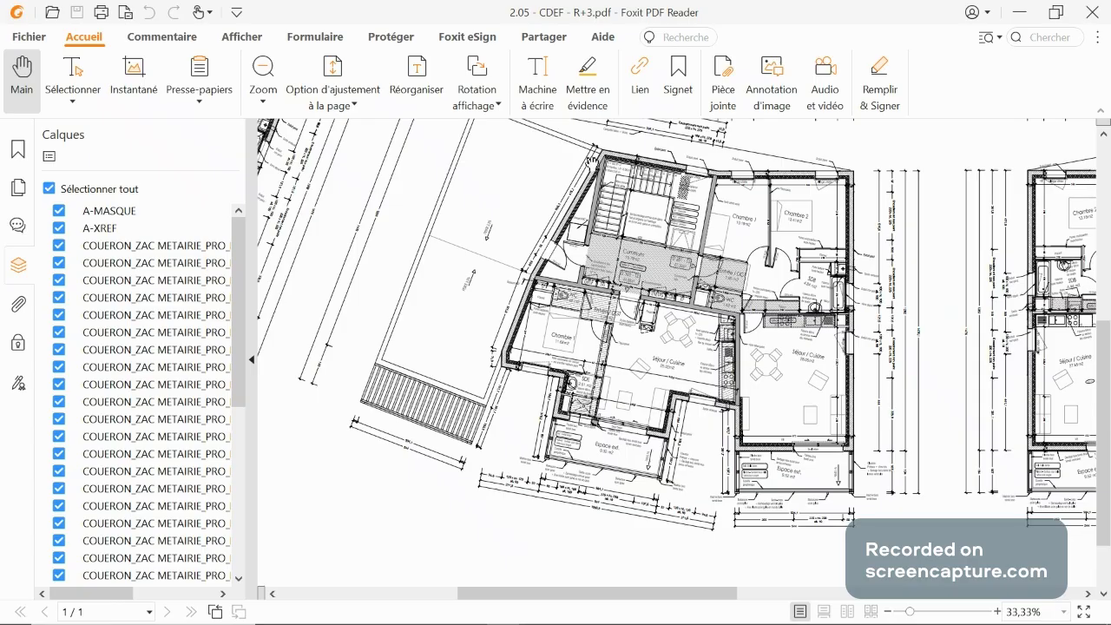
key("alt+Tab")
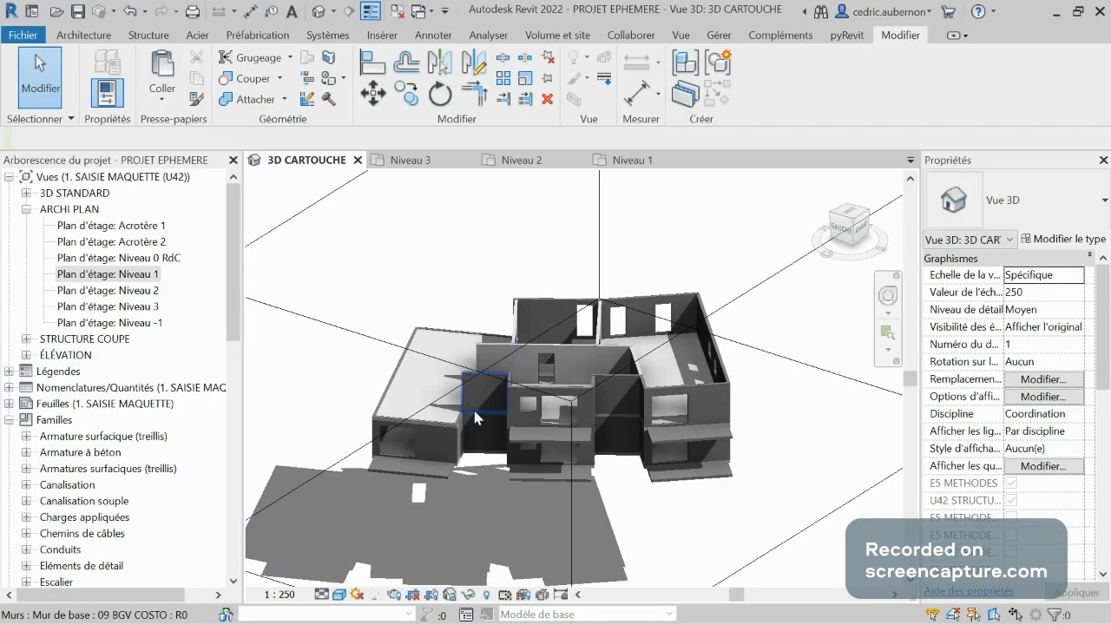
key("alt+Tab")
key("alt+Tab")
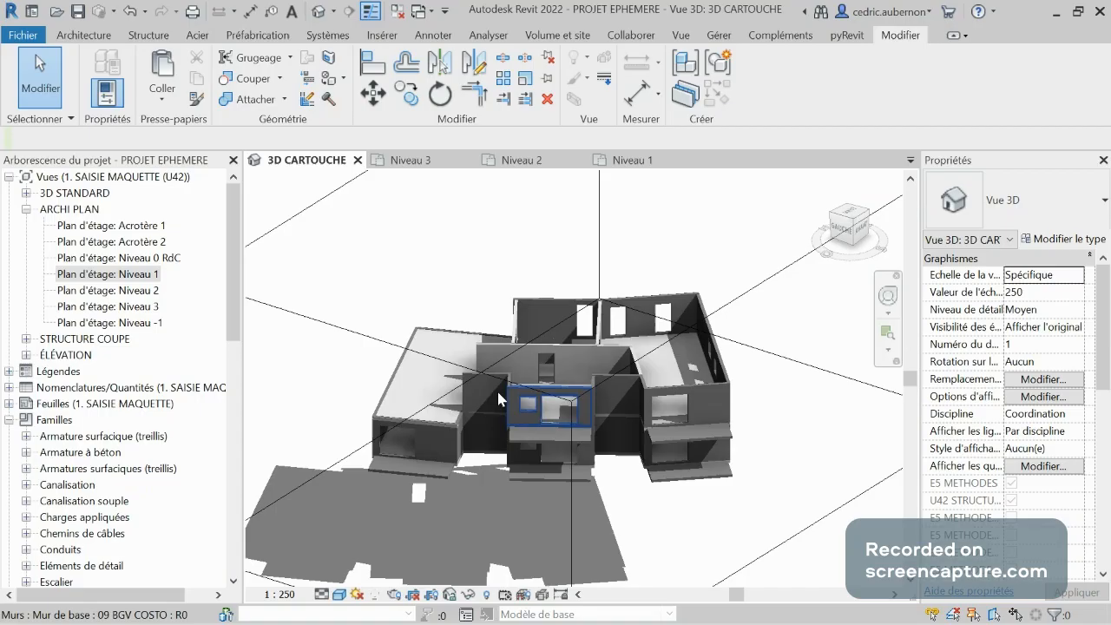
middle_click_drag(770, 255, 642, 373, "shift")
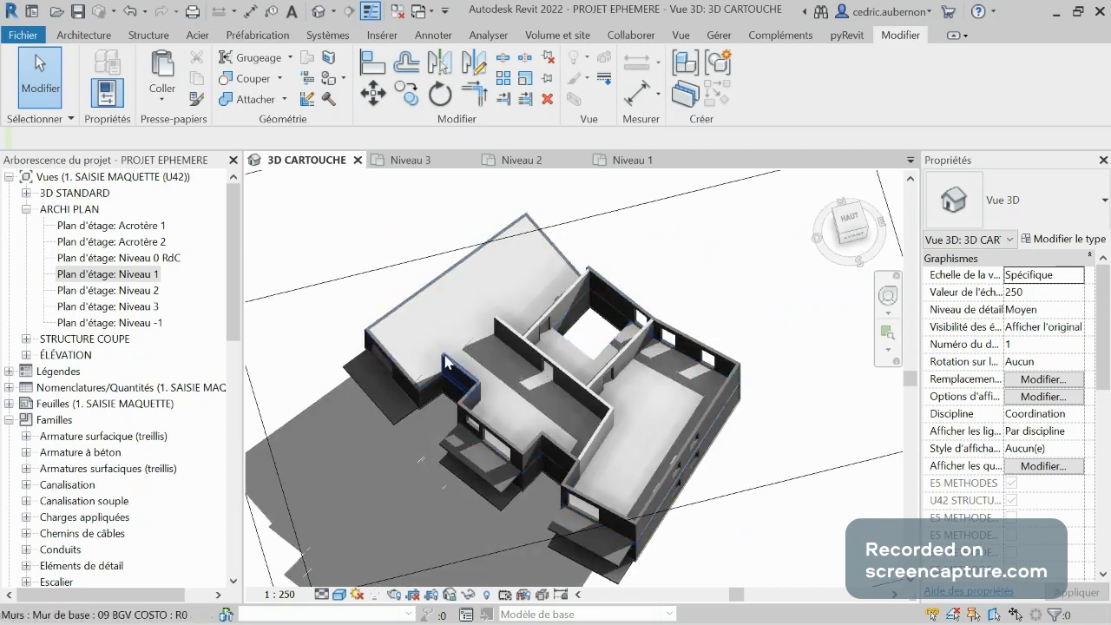
middle_click_drag(612, 276, 497, 357, "shift")
Step: Switch to Foxit PDF Reader and examine the façade openings and dimensions along the two Espace ext. balconies on the R+3 plan
key("alt+Tab")
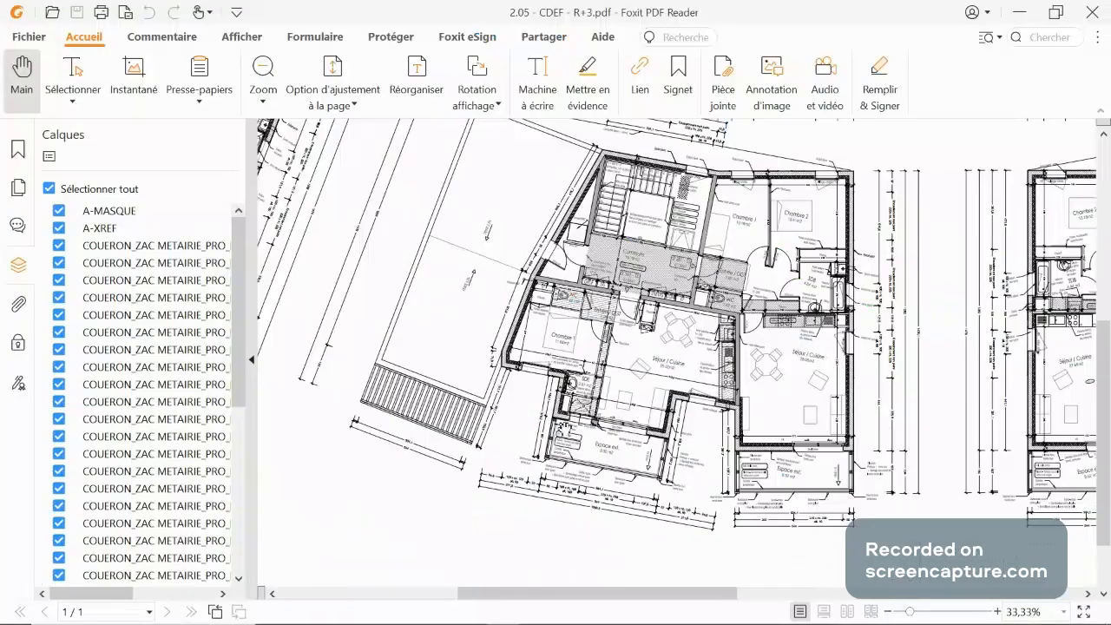
scroll(842, 525, "up", 4, "ctrl")
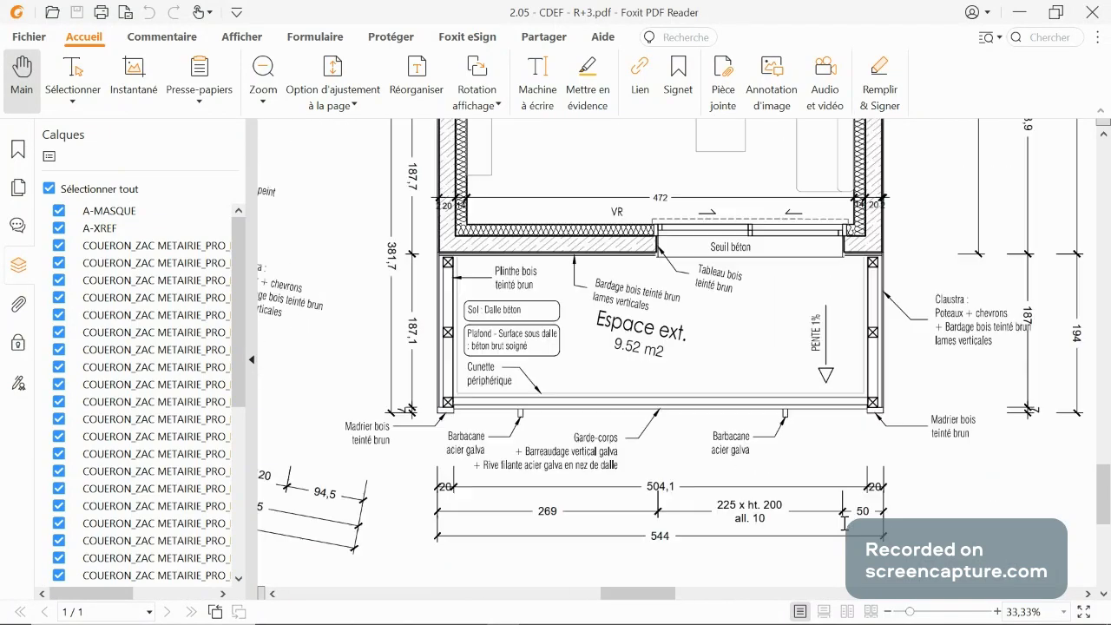
scroll(881, 521, "down", 1, "ctrl")
scroll(881, 521, "down", 1, "ctrl")
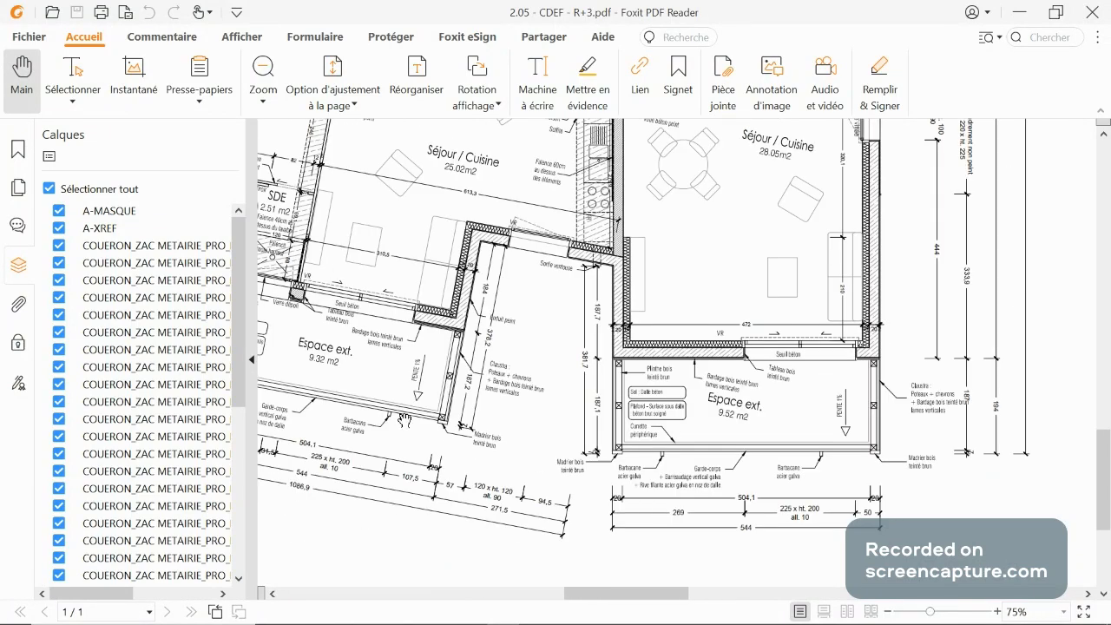
scroll(440, 472, "down", 3, "ctrl")
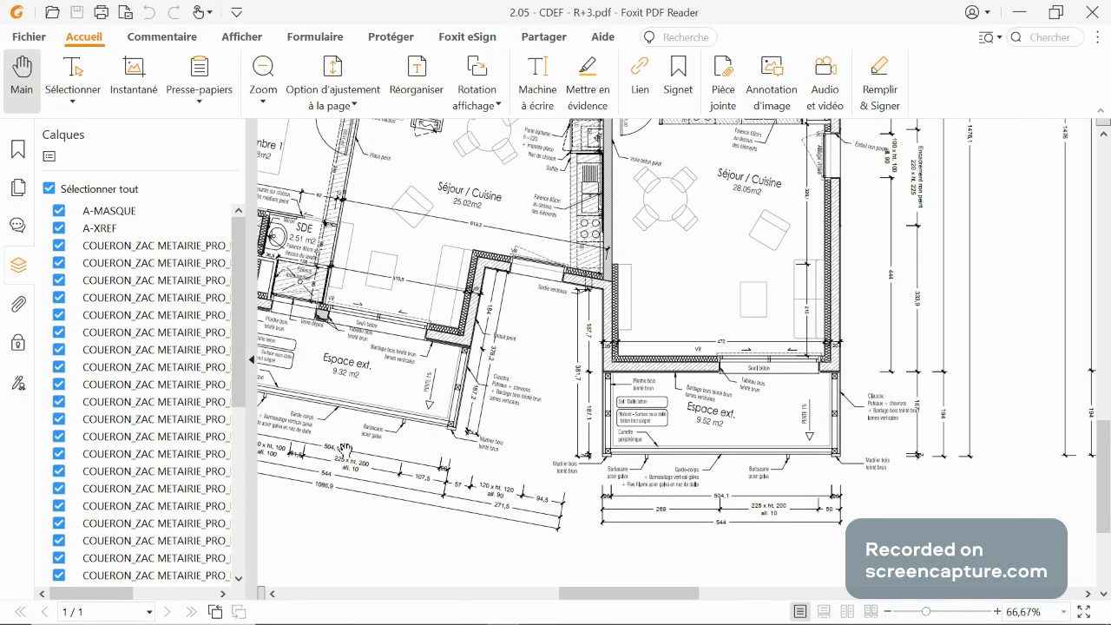
scroll(559, 462, "up", 2, "ctrl")
scroll(607, 502, "up", 2, "ctrl")
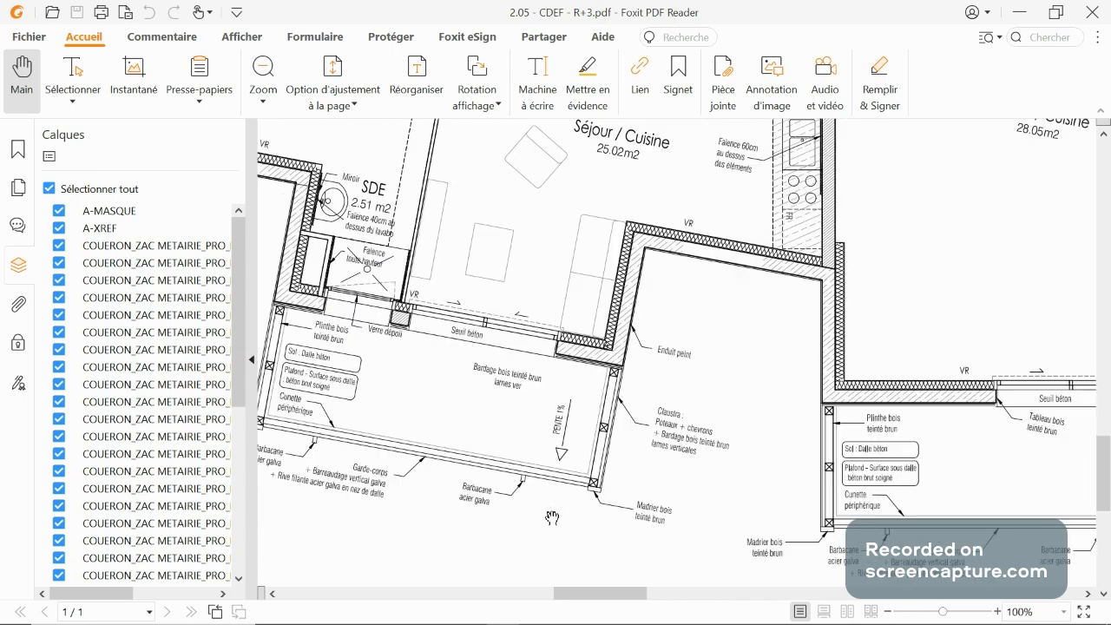
scroll(506, 503, "down", 1, "ctrl")
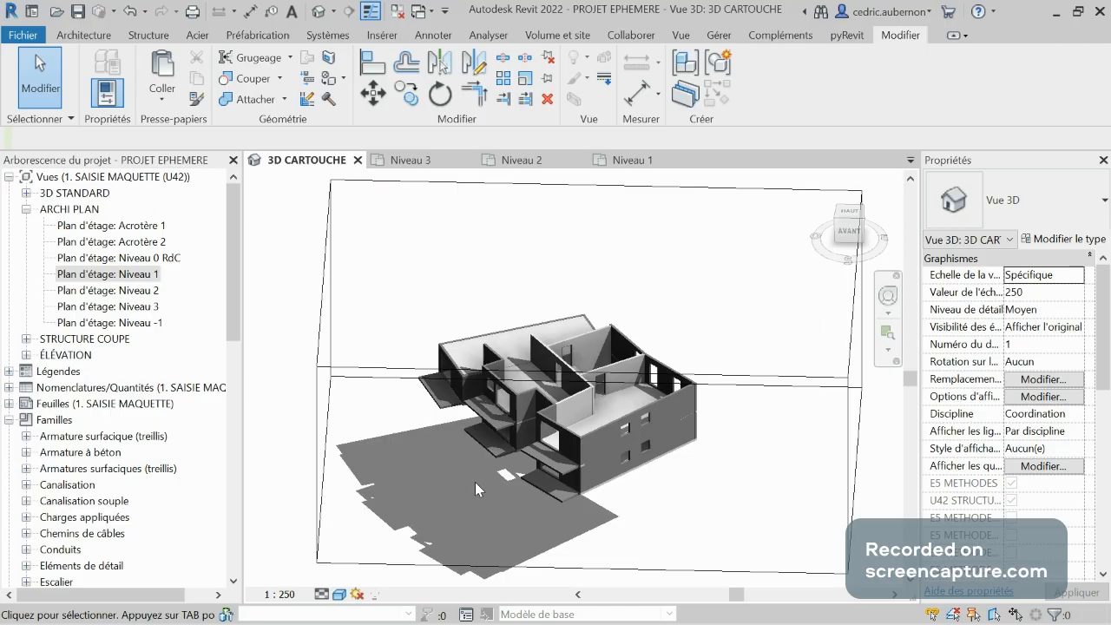
Step: Inspect the types and sill heights of the Niveau 3 balcony façade windows in Revit against the opening dimensions on the R+3 plan
left_click(482, 433)
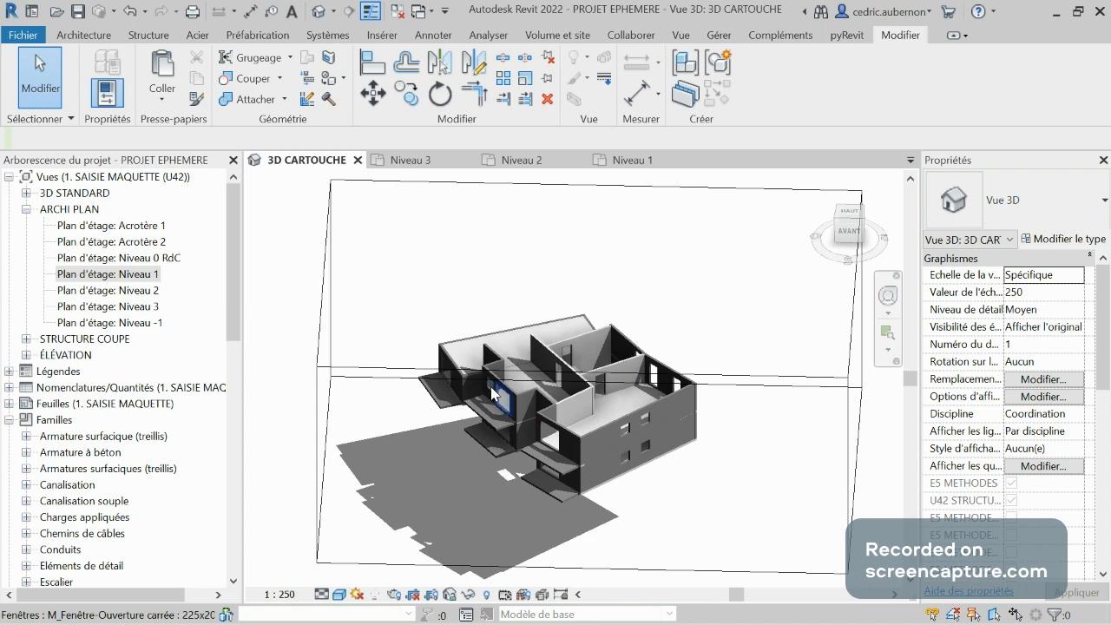
left_click(491, 393)
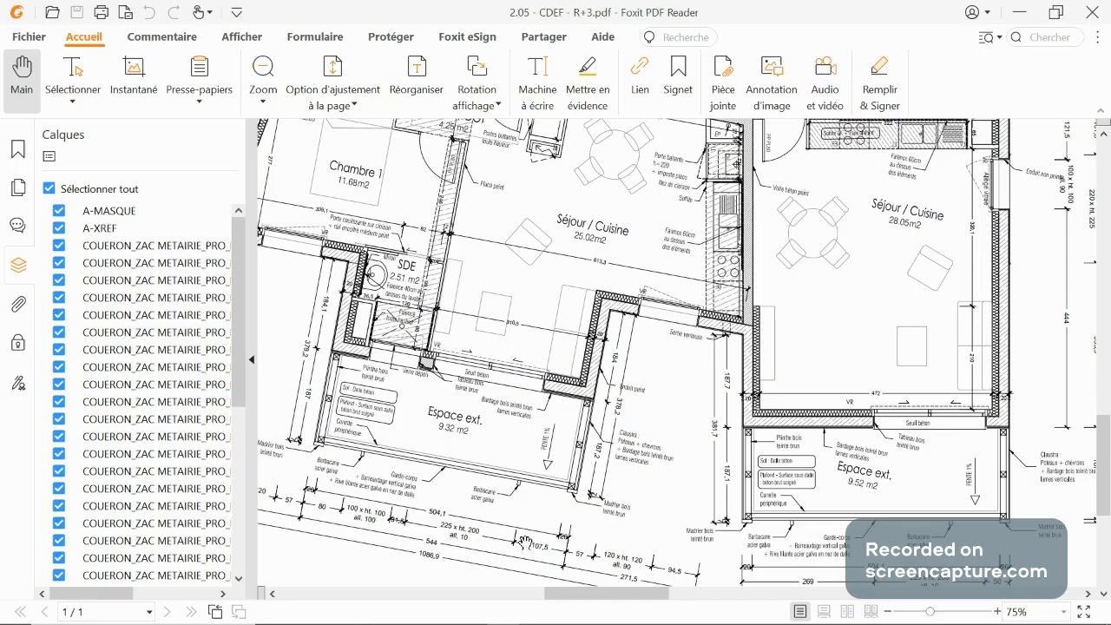
key("alt+Tab")
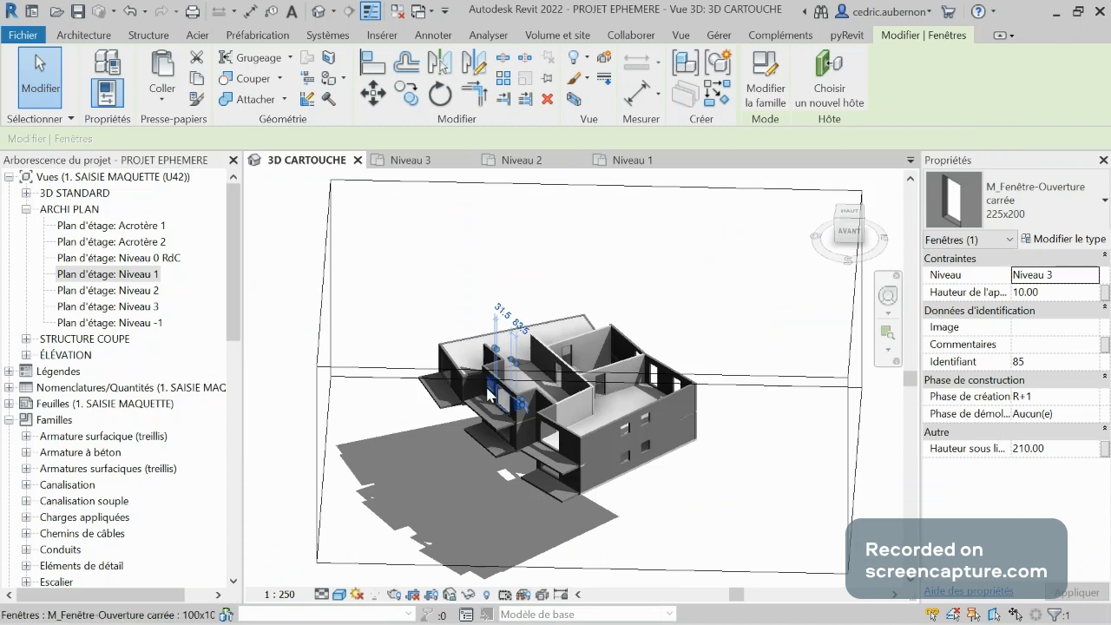
left_click(490, 395)
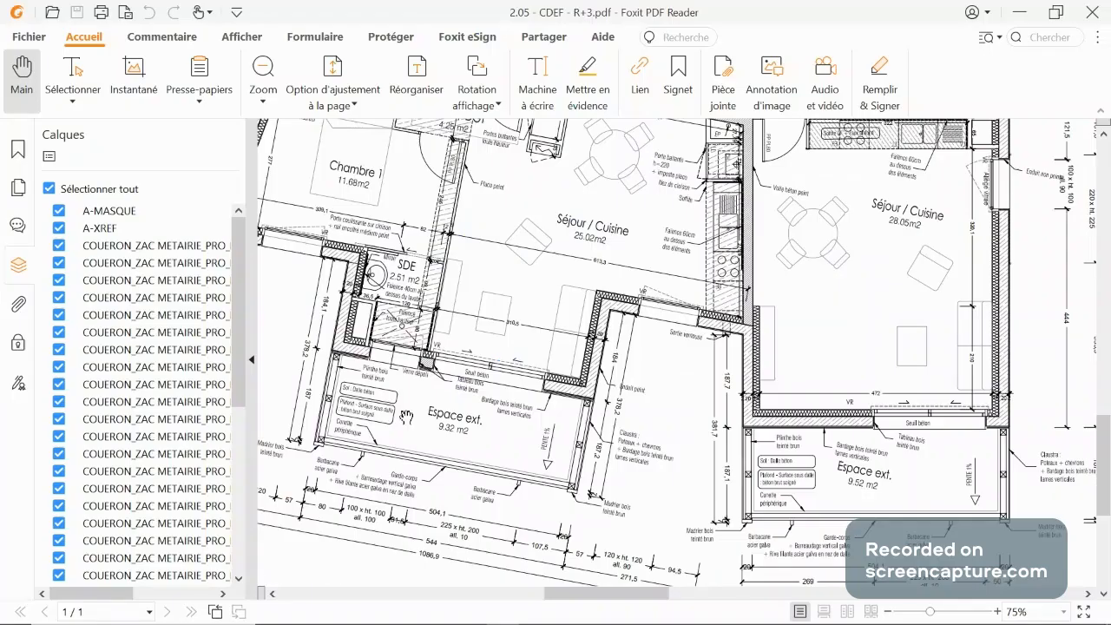
scroll(638, 509, "down", 1)
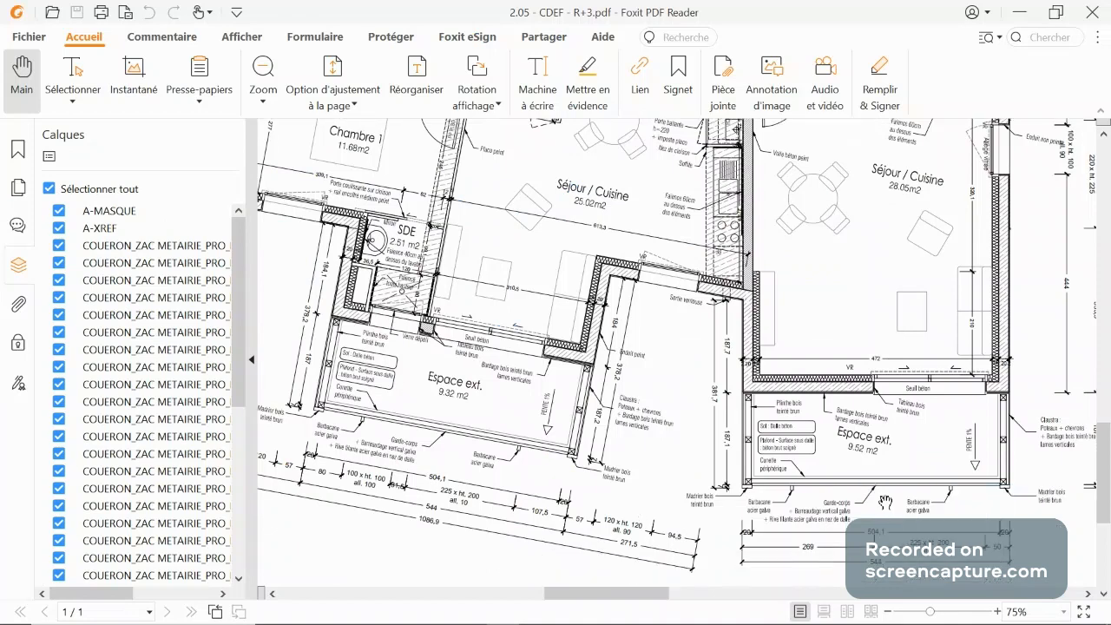
key("alt+Tab")
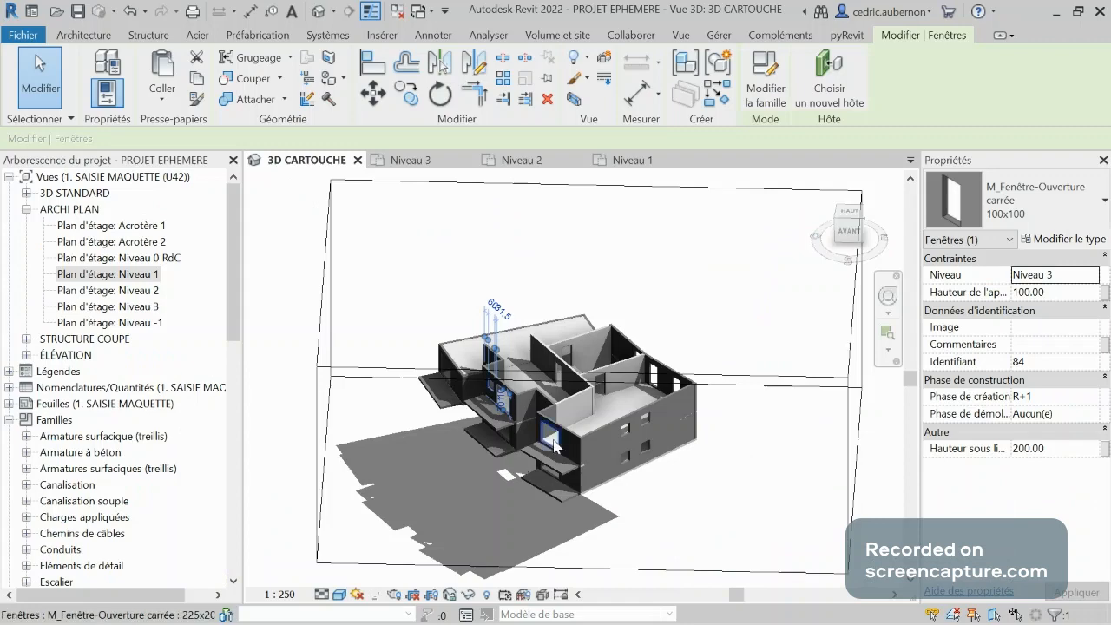
left_click(553, 445)
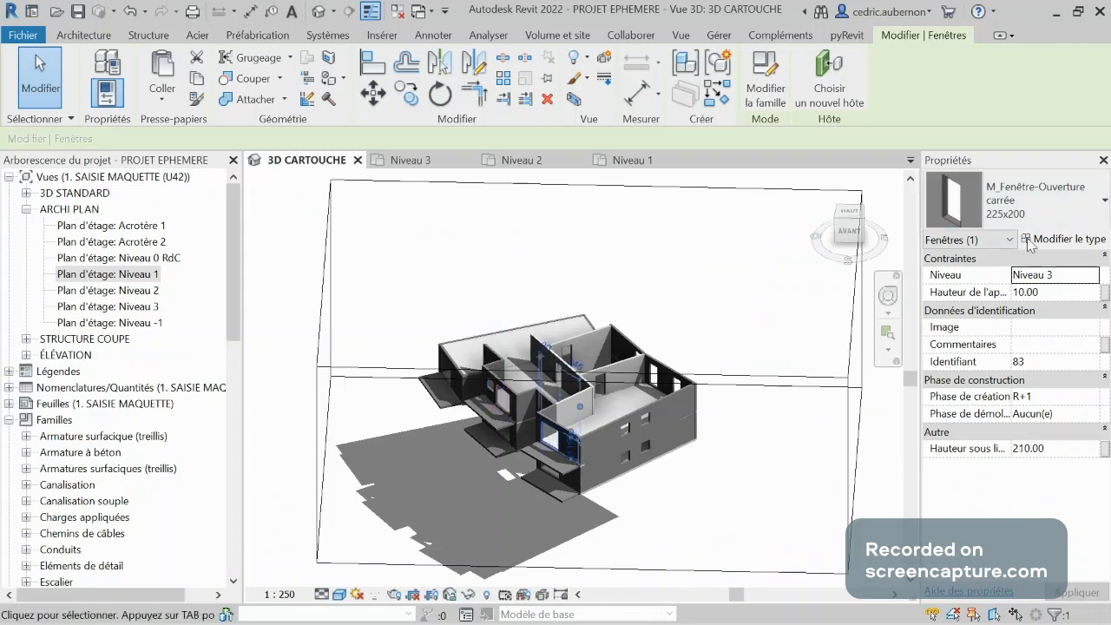
Step: Review the façades around the two Espace ext. balconies on the R+3 plan in Foxit PDF Reader, then deselect the 225x200 window in Revit
key("alt+Tab")
scroll(791, 467, "down", 1)
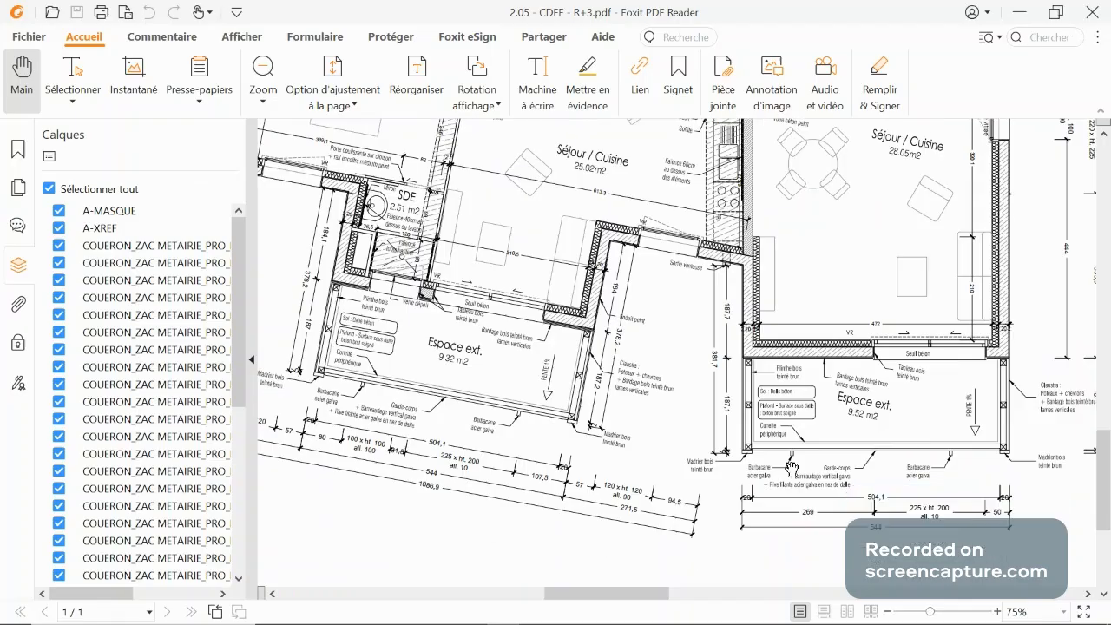
scroll(788, 468, "down", 2, "ctrl")
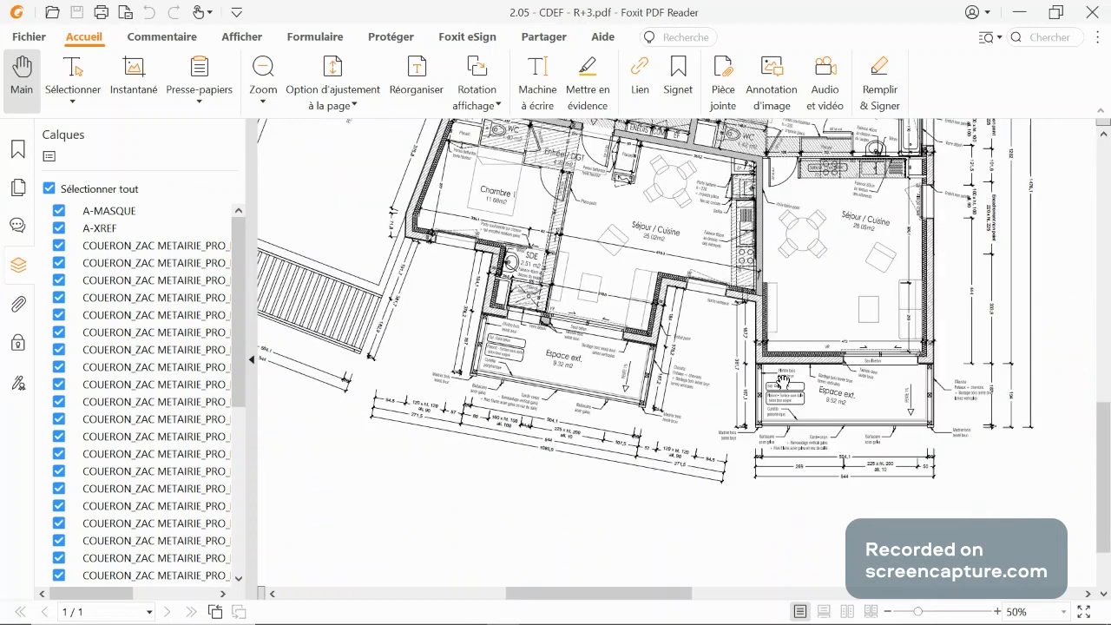
scroll(784, 380, "up", 3)
left_click_drag(817, 354, 789, 362)
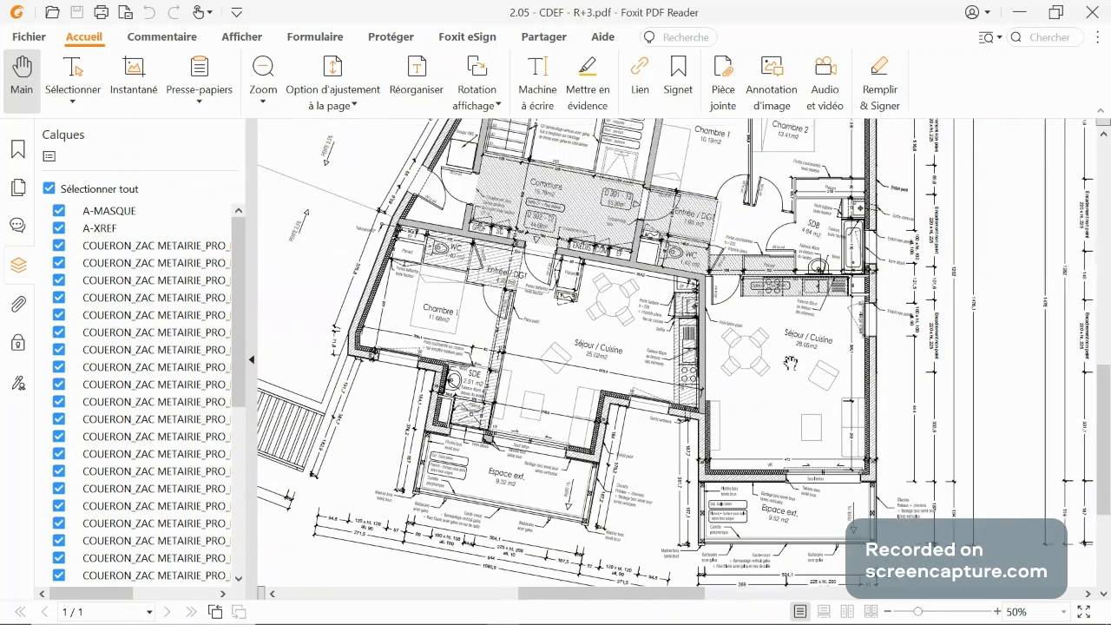
scroll(805, 356, "down", 1, "ctrl")
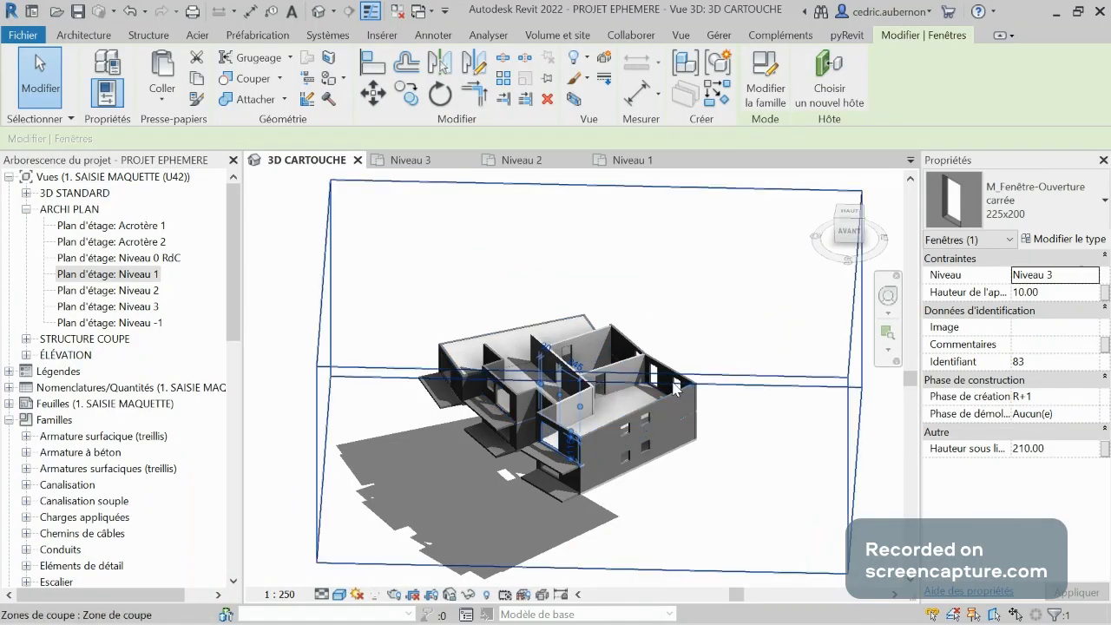
left_click(746, 501)
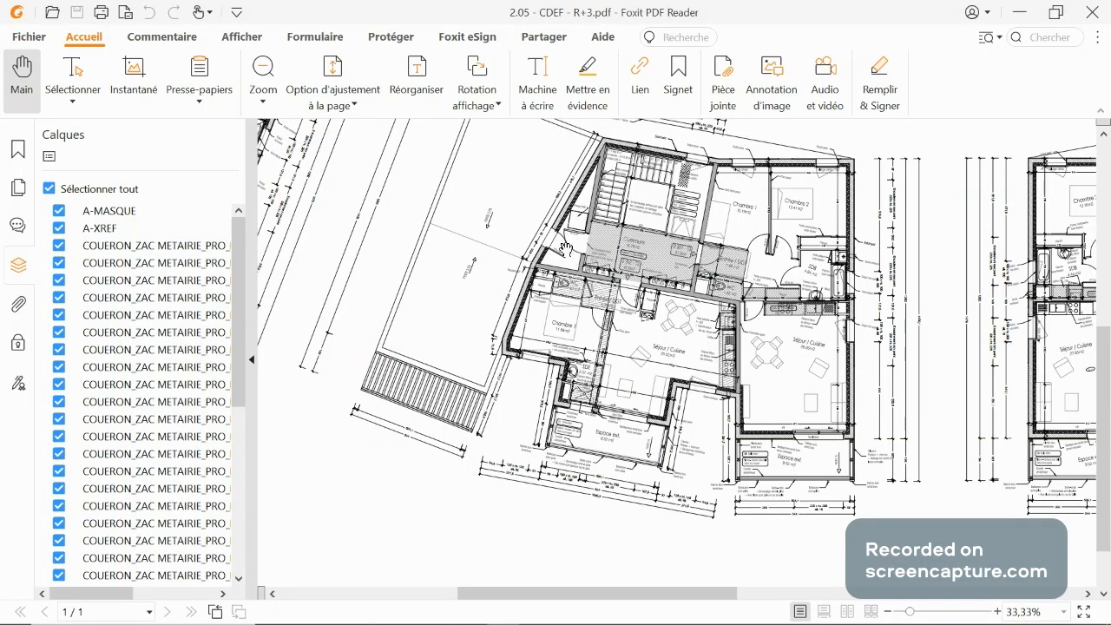
Step: Examine the wall opening beside Communs and the Chambre 1 façade on the R+3 plan, then compare them with the 3D model in Revit
scroll(565, 249, "up", 3, "ctrl")
scroll(564, 249, "up", 2, "ctrl")
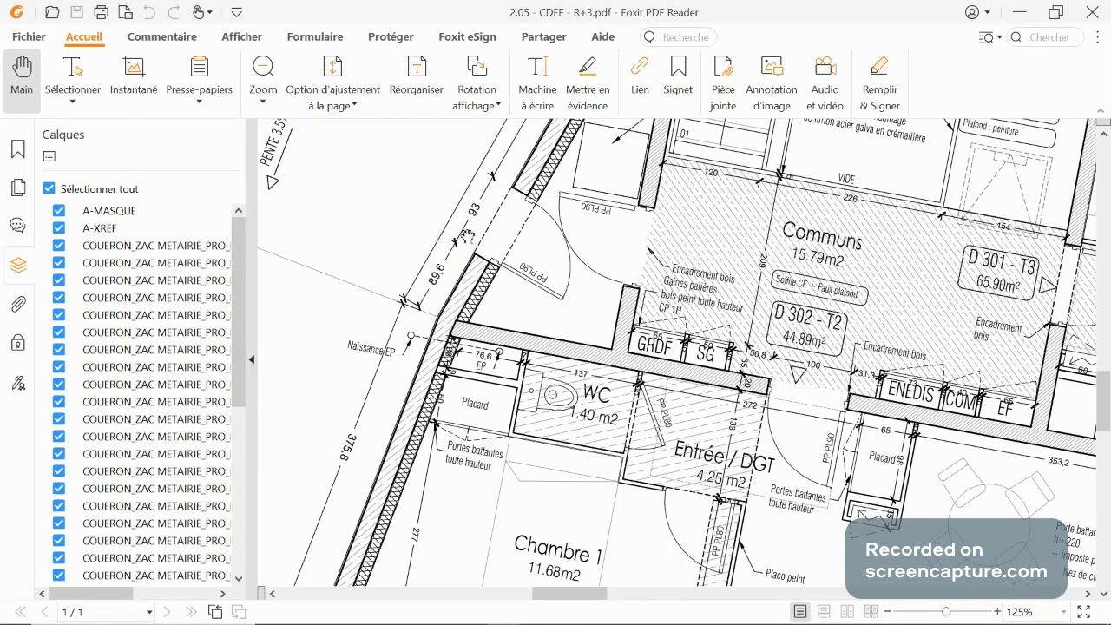
scroll(613, 300, "down", 1, "ctrl")
scroll(573, 248, "down", 1, "ctrl")
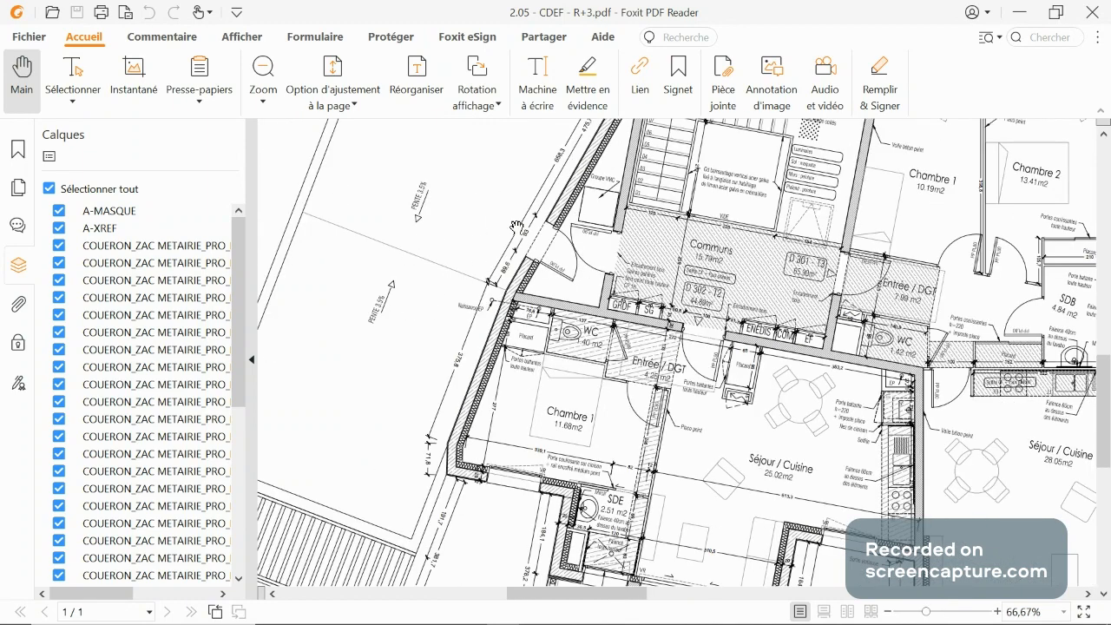
scroll(512, 326, "down", 3)
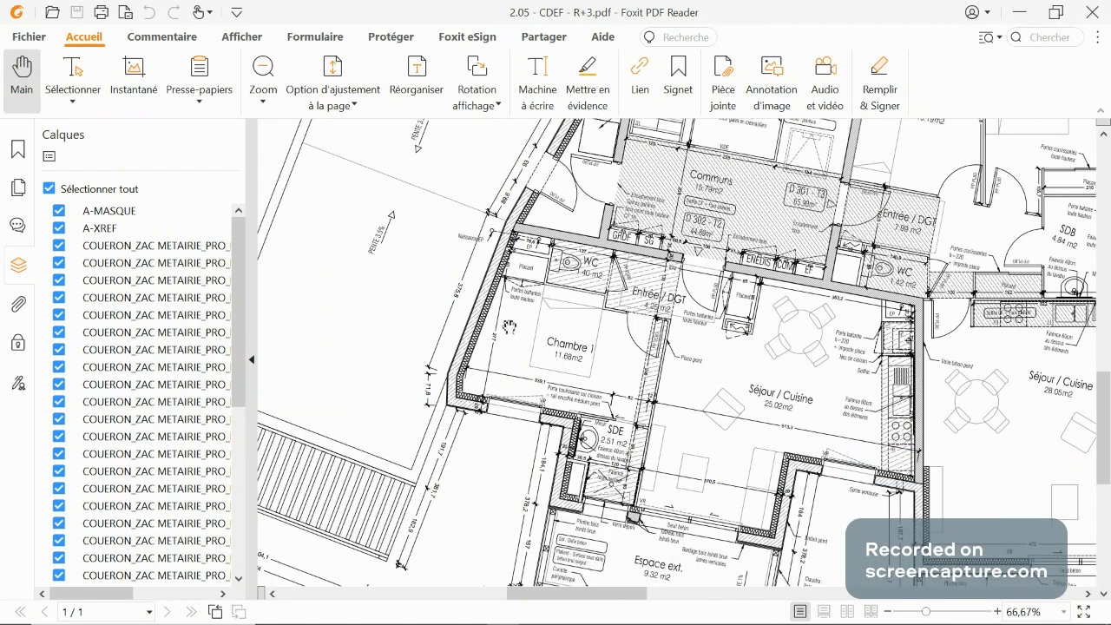
scroll(512, 388, "down", 1, "ctrl")
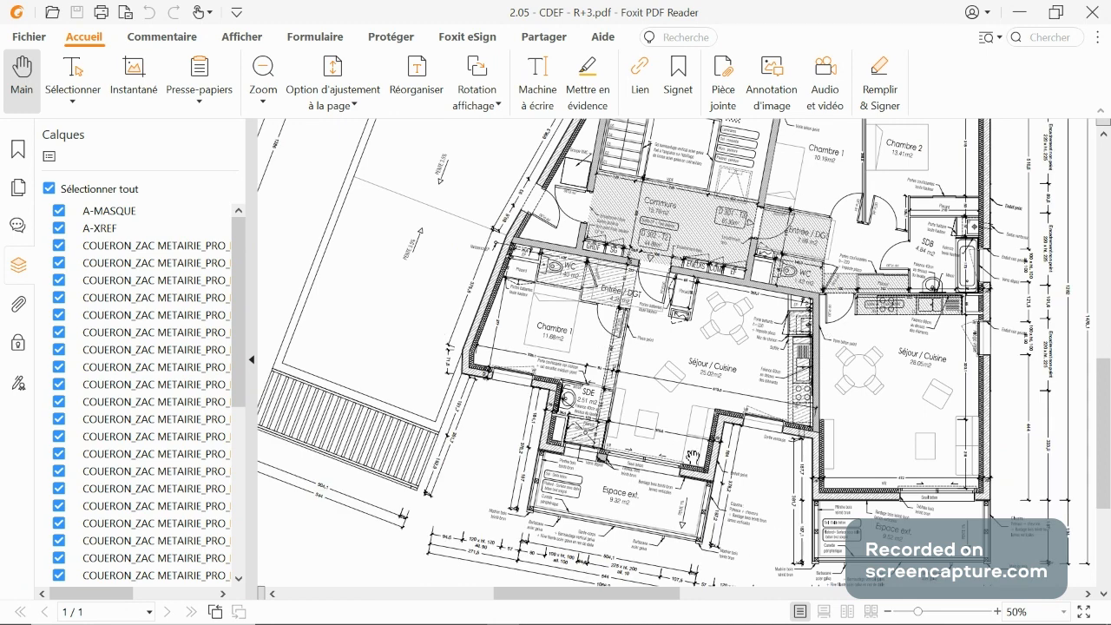
scroll(640, 408, "down", 3)
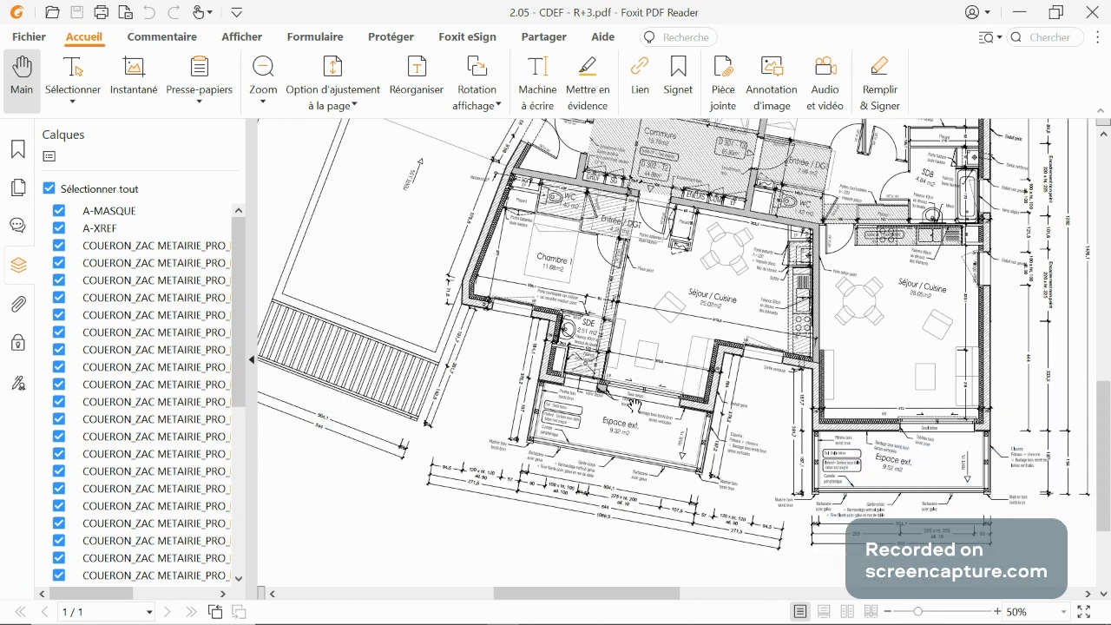
key("alt+Tab")
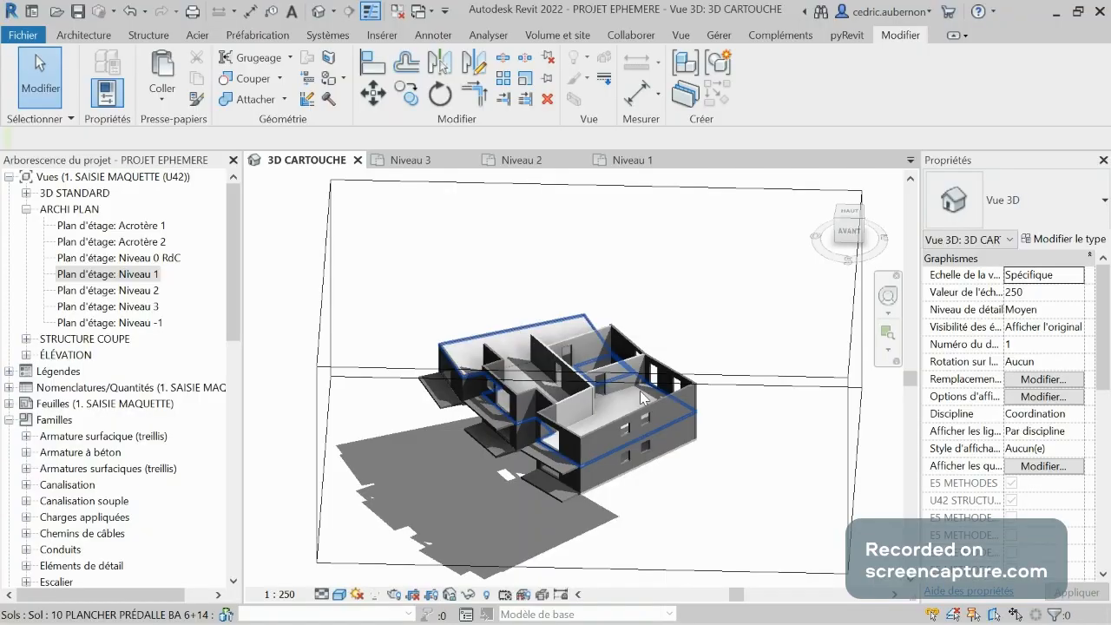
middle_click_drag(425, 453, 504, 516, "shift")
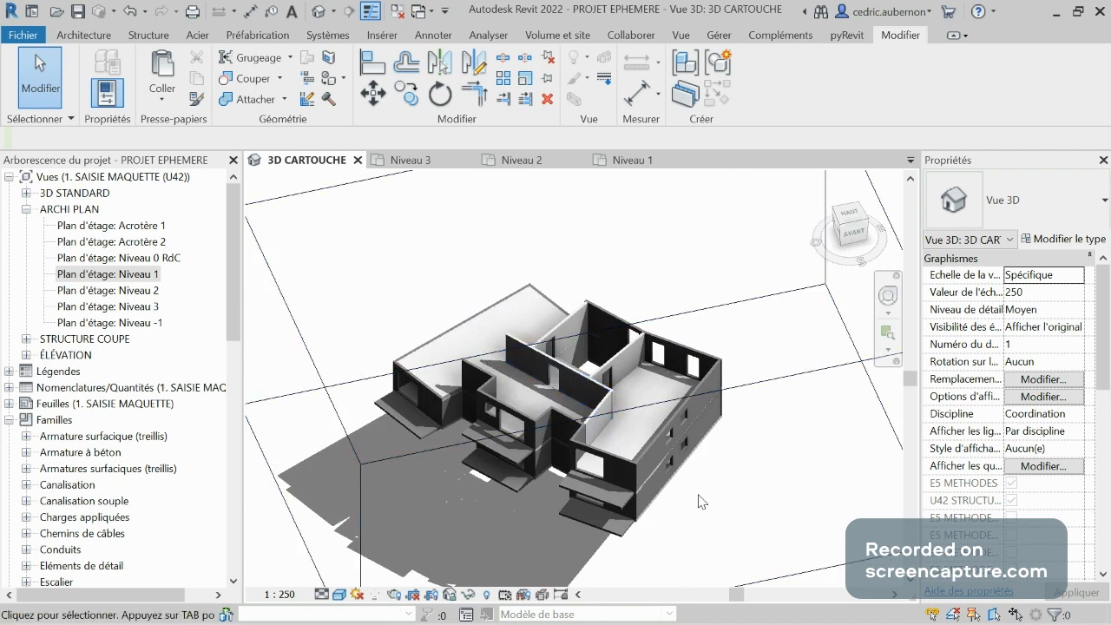
Step: Switch from Revit to the File Explorer window showing the PDF folder
key("alt+Tab")
key("alt+Tab")
key("alt+Tab")
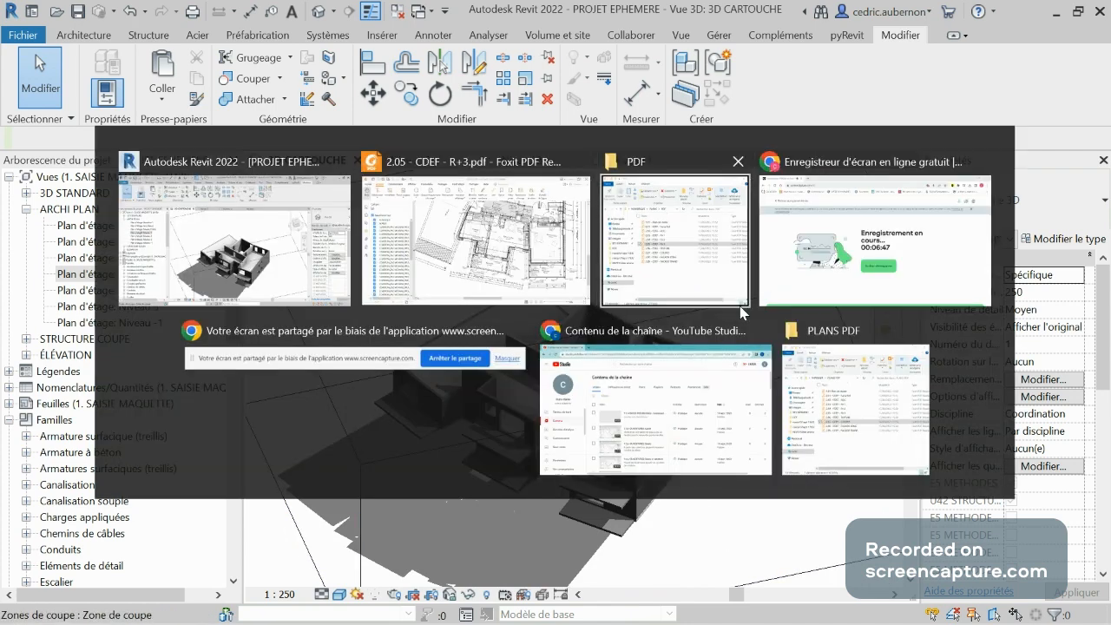